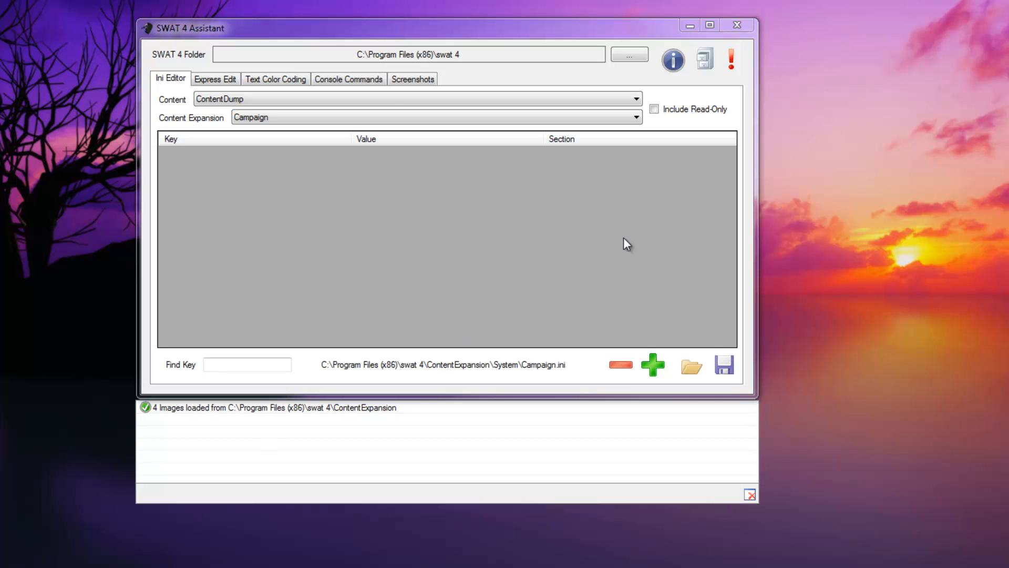
Open the Backups folder, look through the backed-up ini files in ContentExpansion\System, and close the folder window.
drag(333, 29, 326, 22)
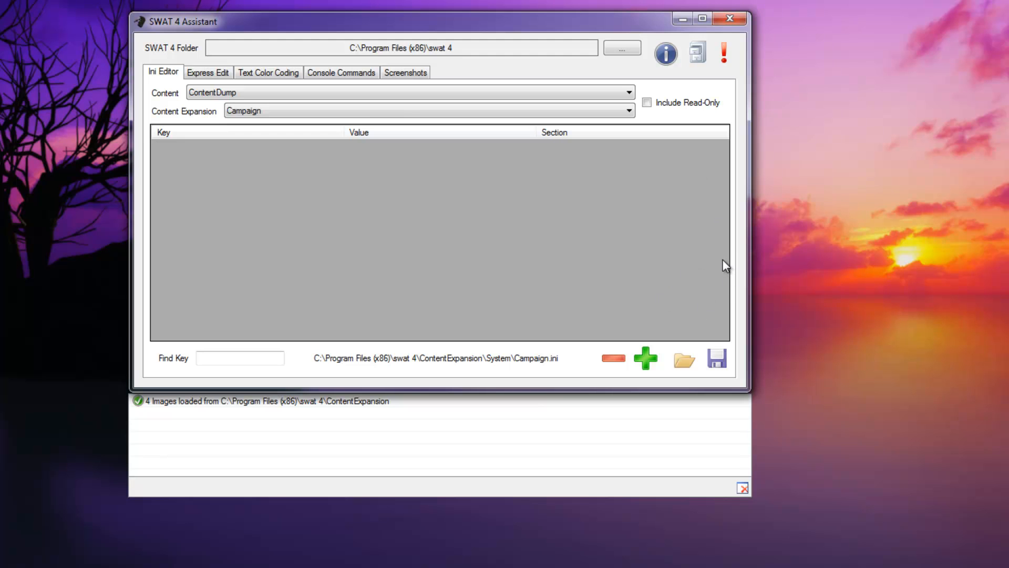
click(698, 57)
drag(272, 6, 325, 98)
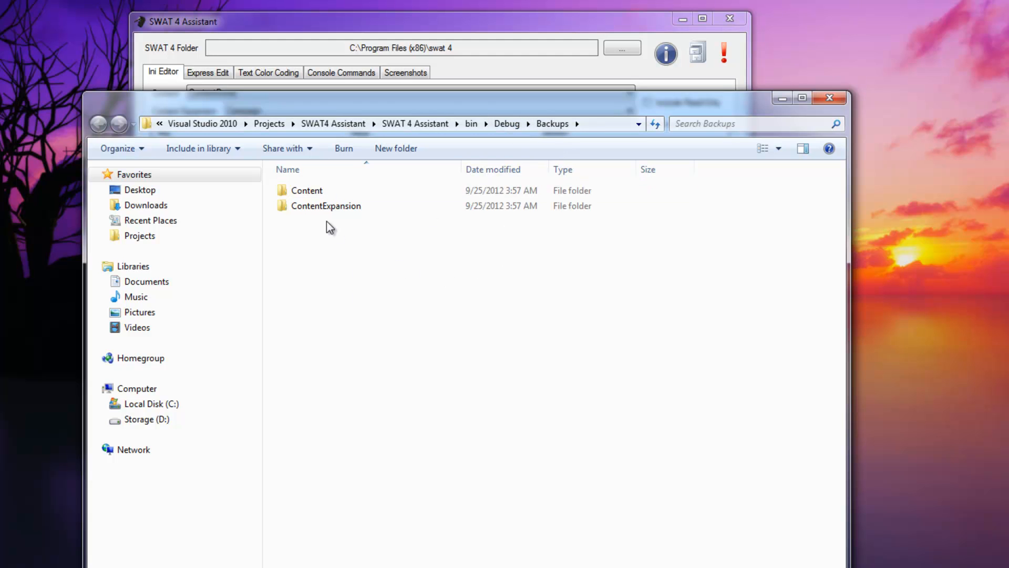
double_click(328, 206)
click(317, 190)
double_click(317, 190)
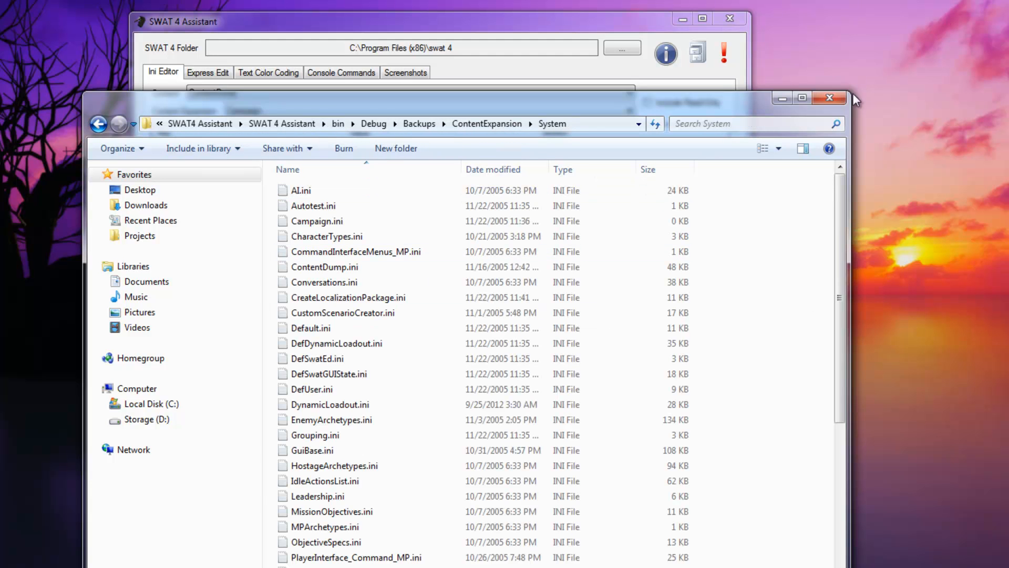
click(830, 98)
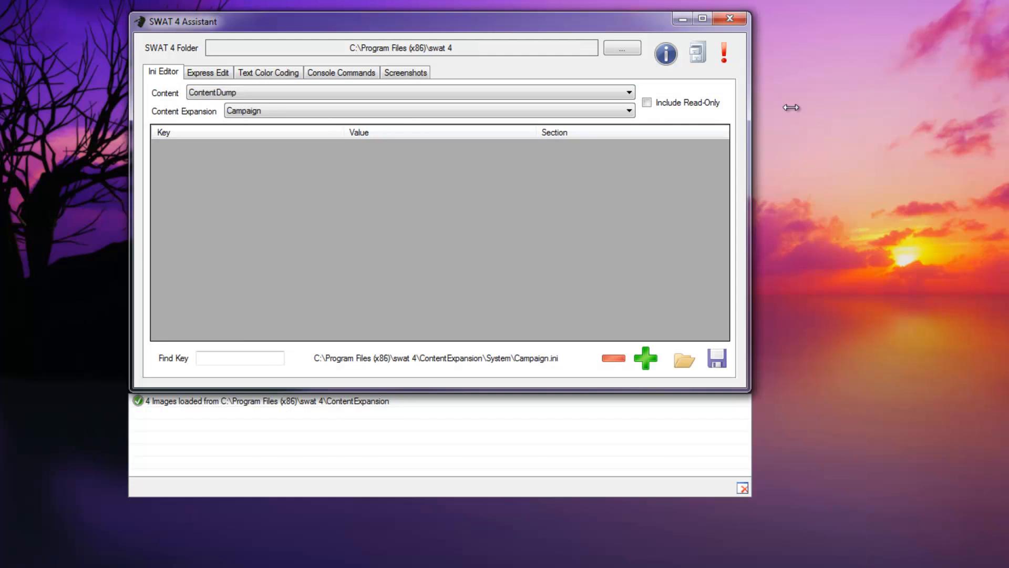
click(725, 58)
click(724, 58)
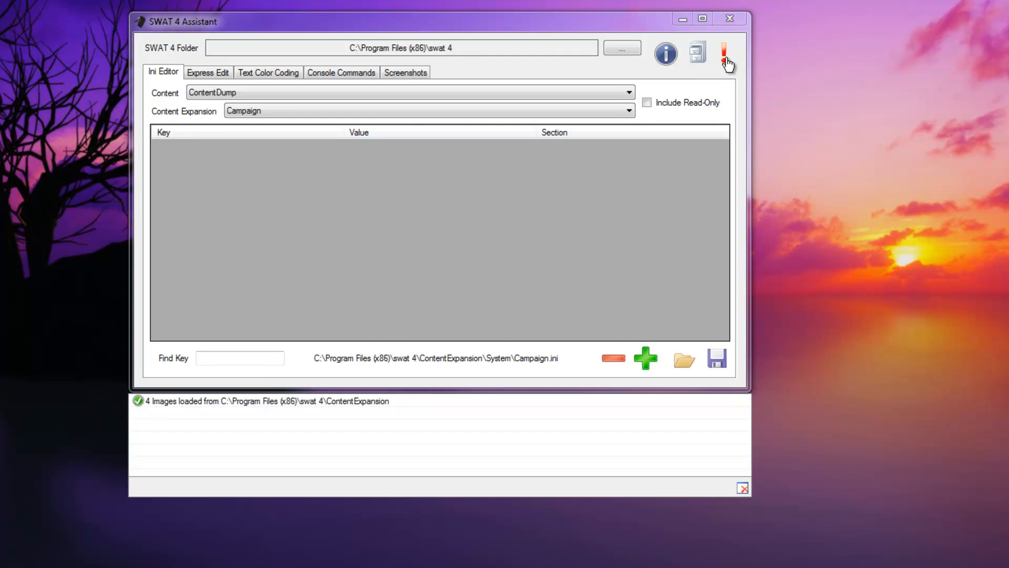
click(339, 405)
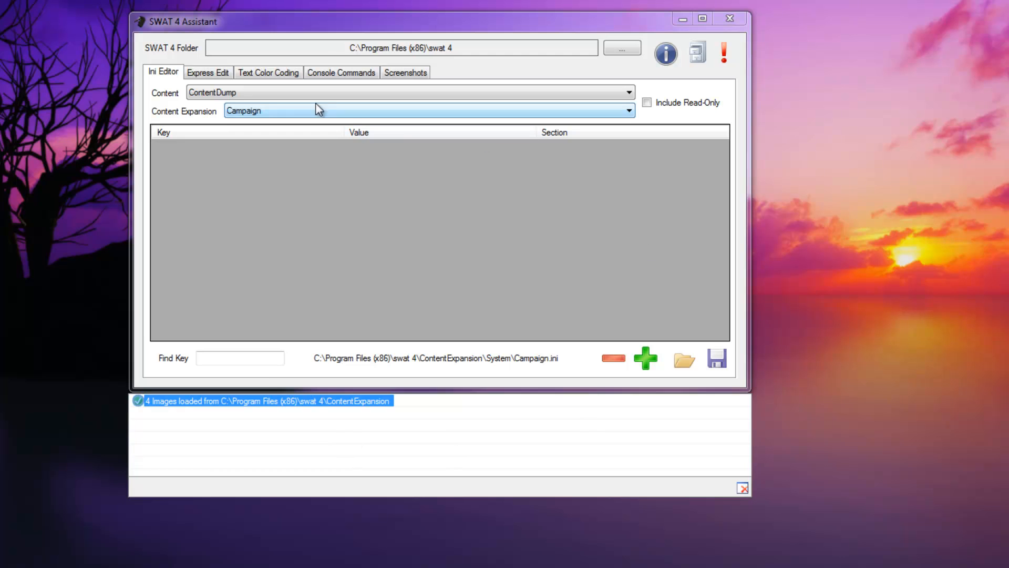
click(427, 24)
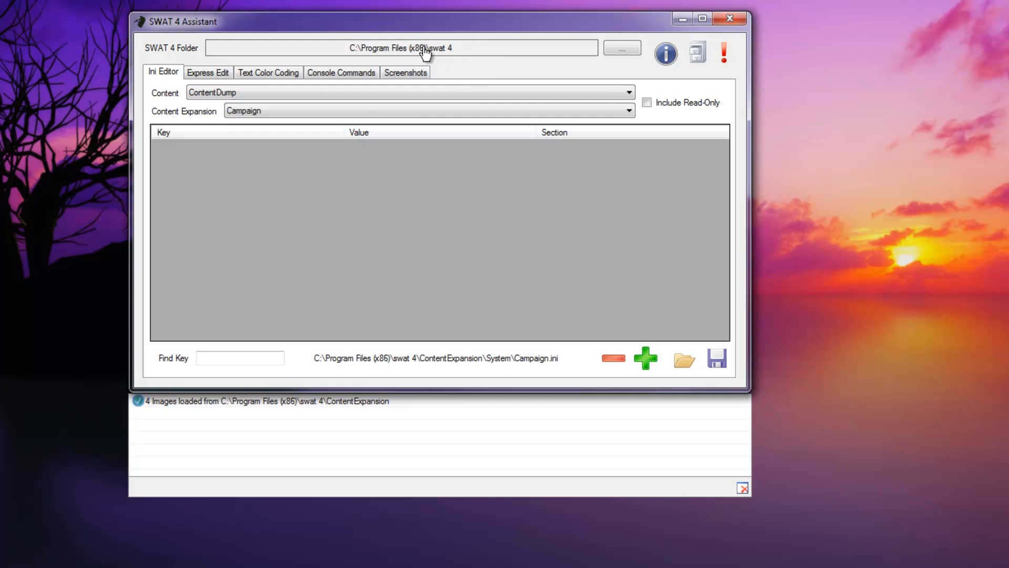
View the SWAT 4 folder chooser and cancel it, and inspect the swat 4 installation folder's contents before closing its window.
click(622, 49)
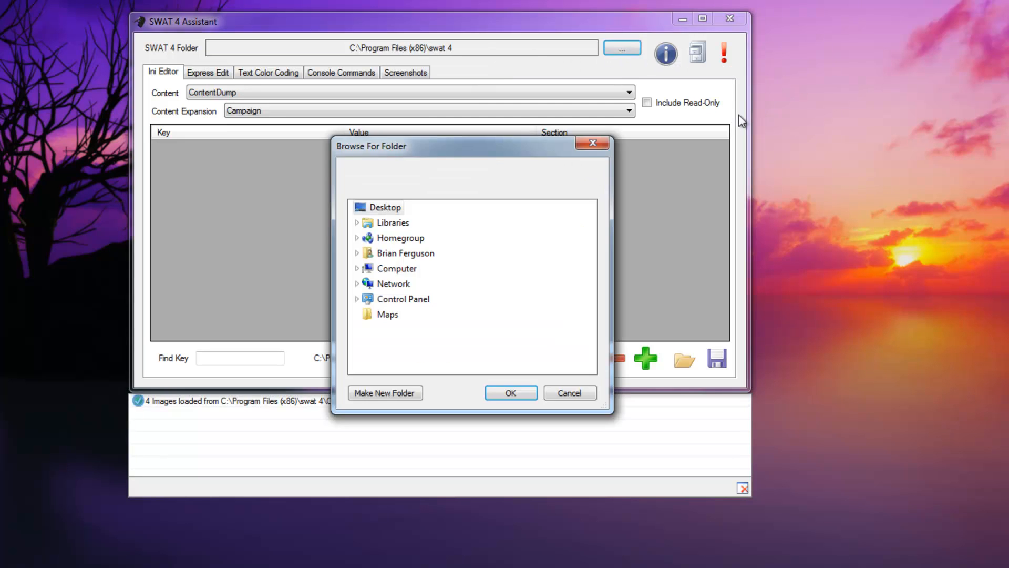
click(594, 143)
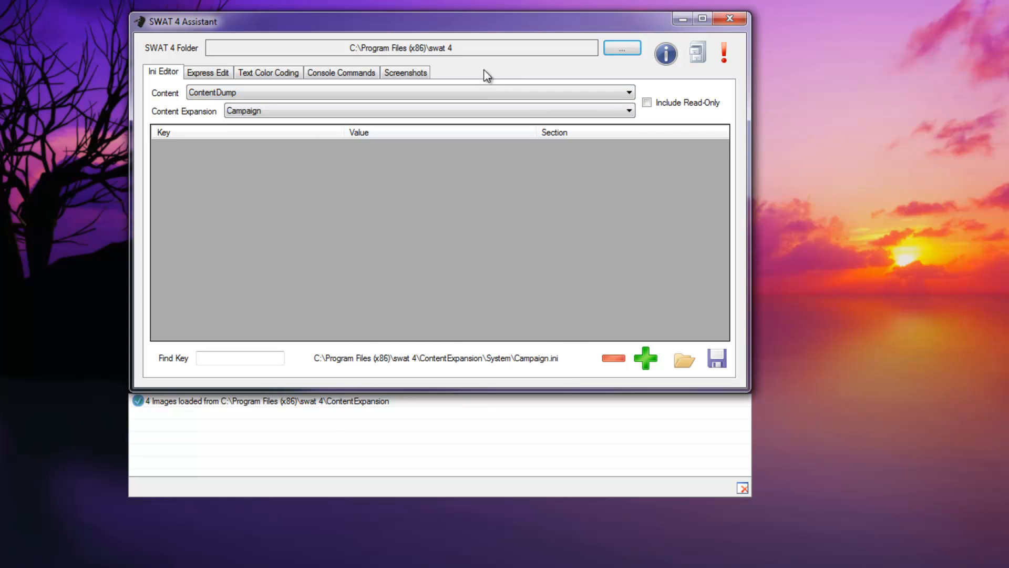
click(447, 50)
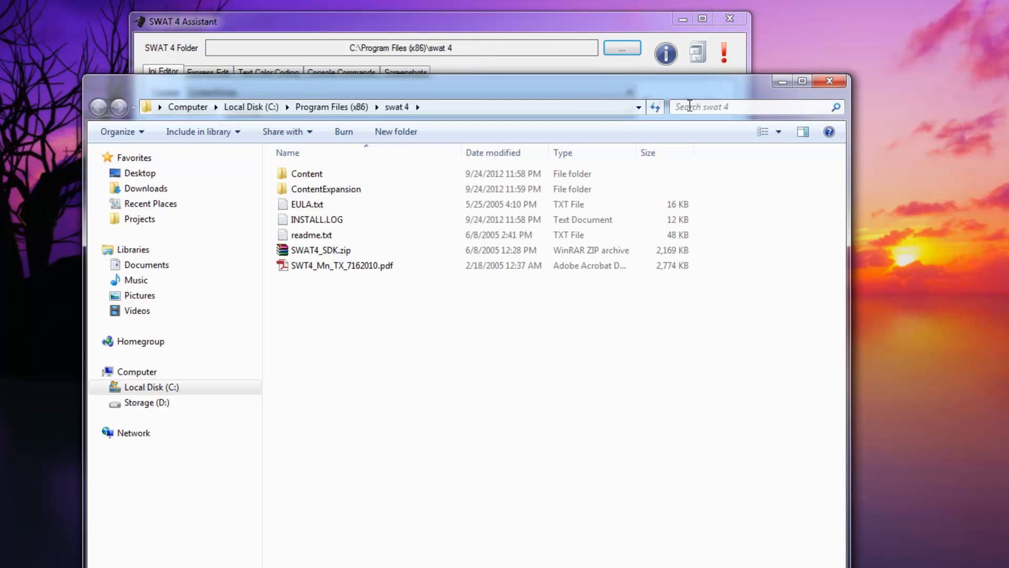
click(840, 83)
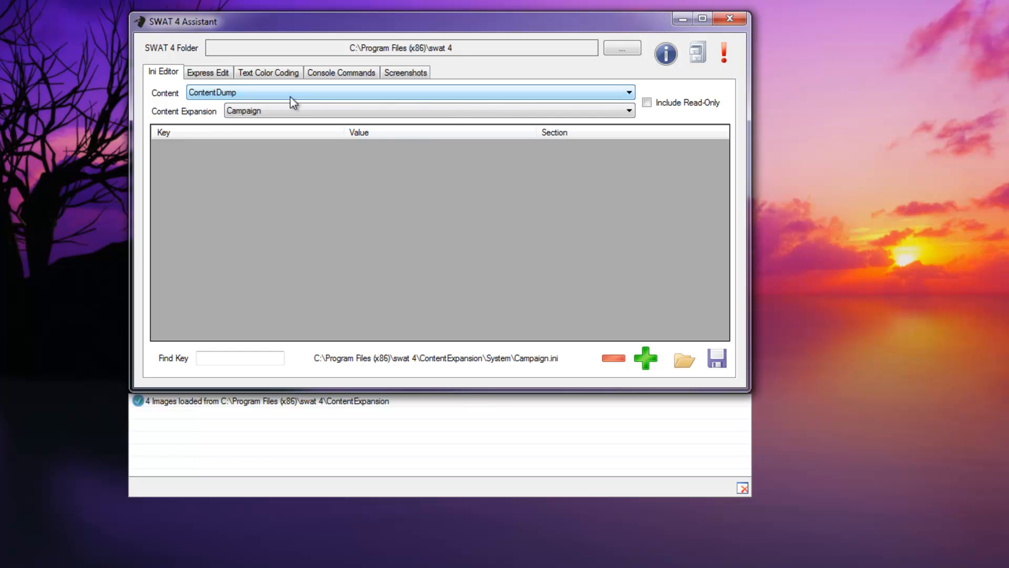
Look through the Content and Content Expansion ini file lists and load Swat4X from Content Expansion.
click(235, 98)
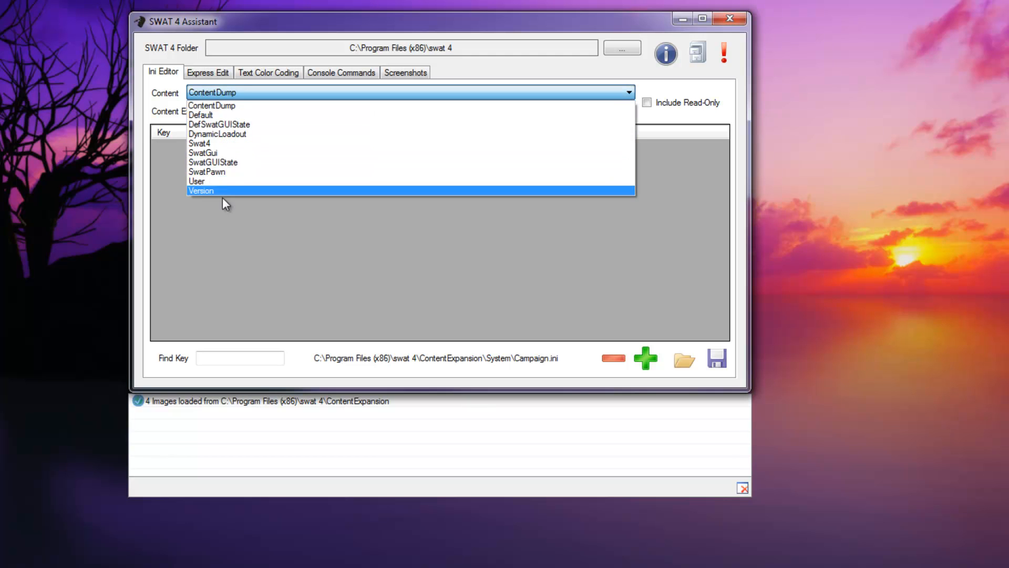
click(168, 112)
click(284, 111)
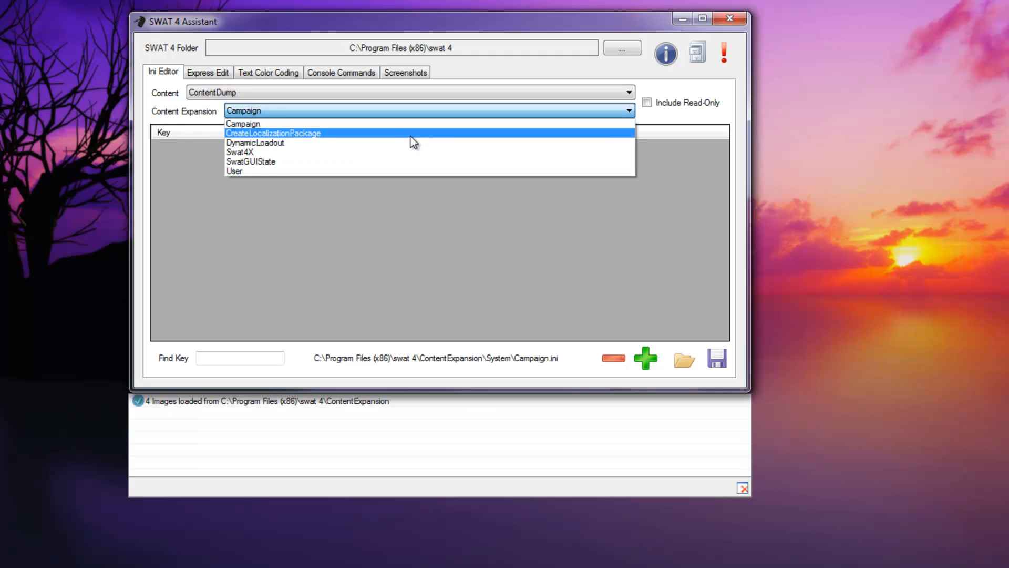
click(255, 154)
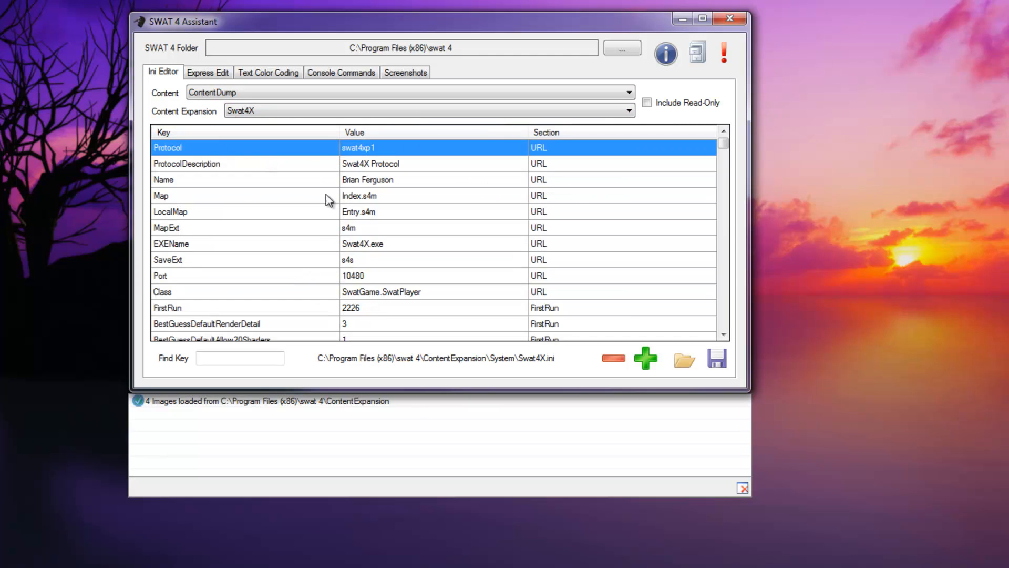
Shorten the Name key's value to the first name plus the last-name initial and save Swat4X.ini.
click(421, 180)
click(424, 180)
drag(424, 180, 363, 183)
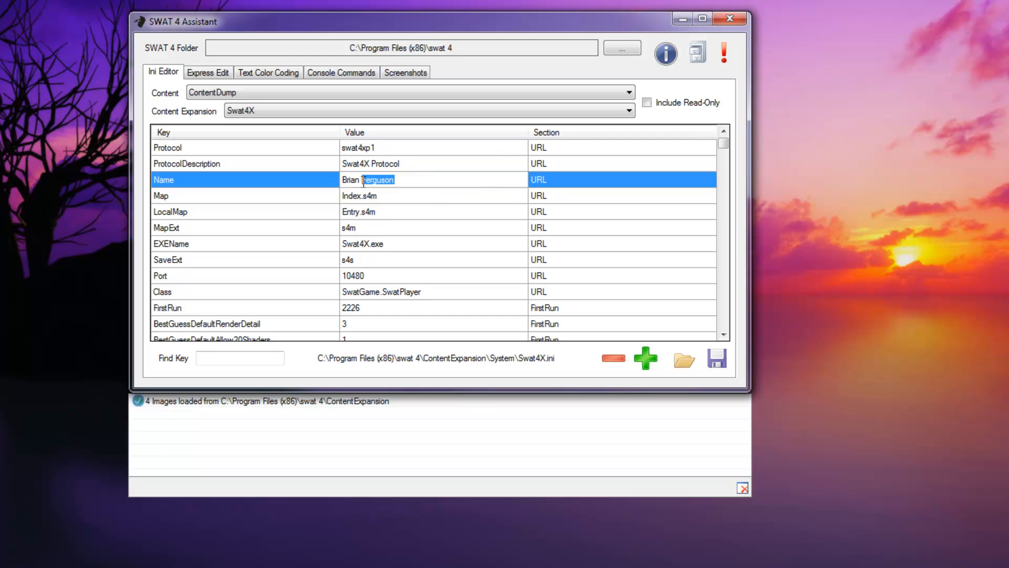
text(F)
click(309, 181)
click(717, 361)
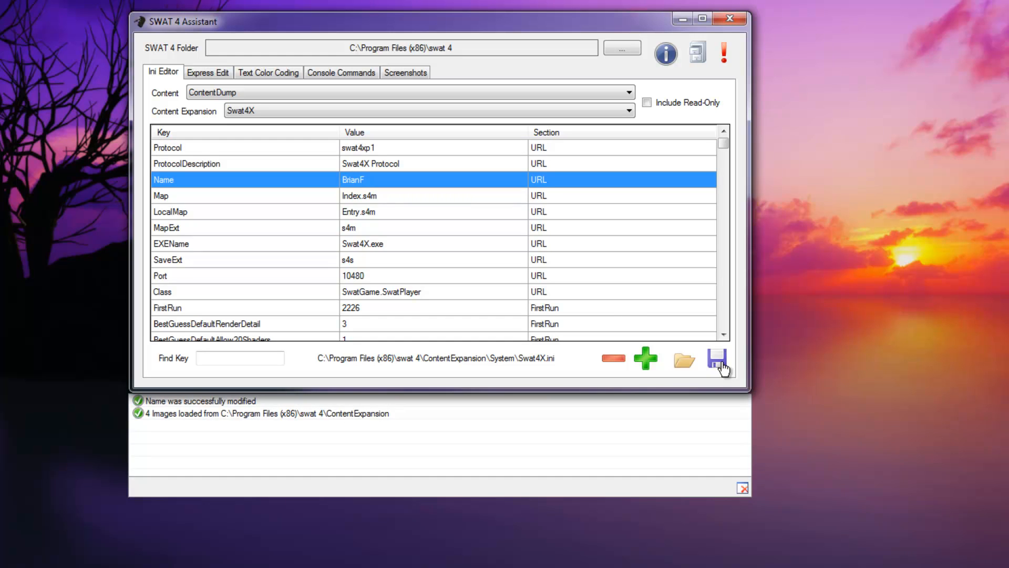
Open Swat4X.ini in the text editor, check the Name line in the URL section, and close the editor.
click(685, 362)
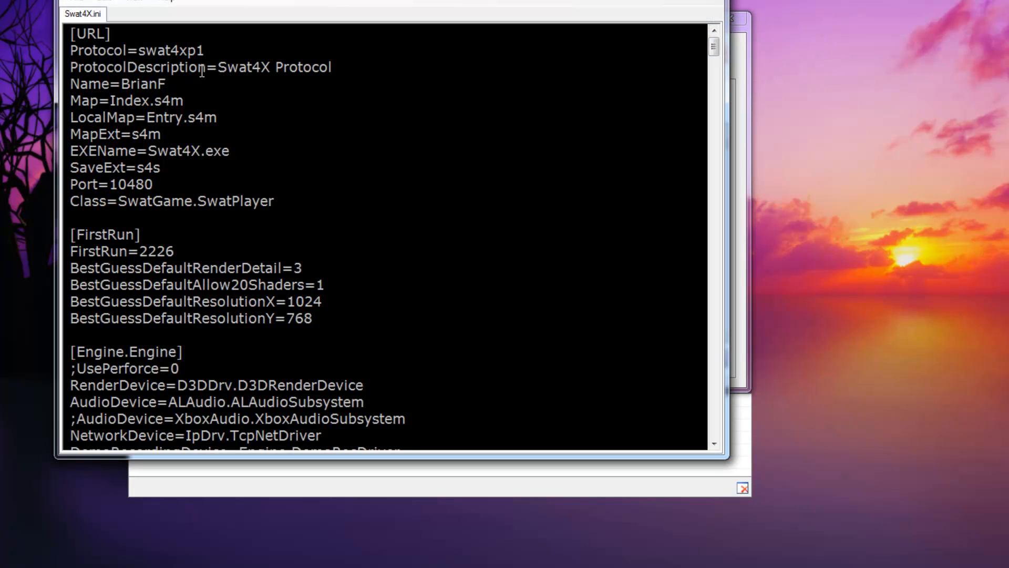
drag(182, 84, 61, 87)
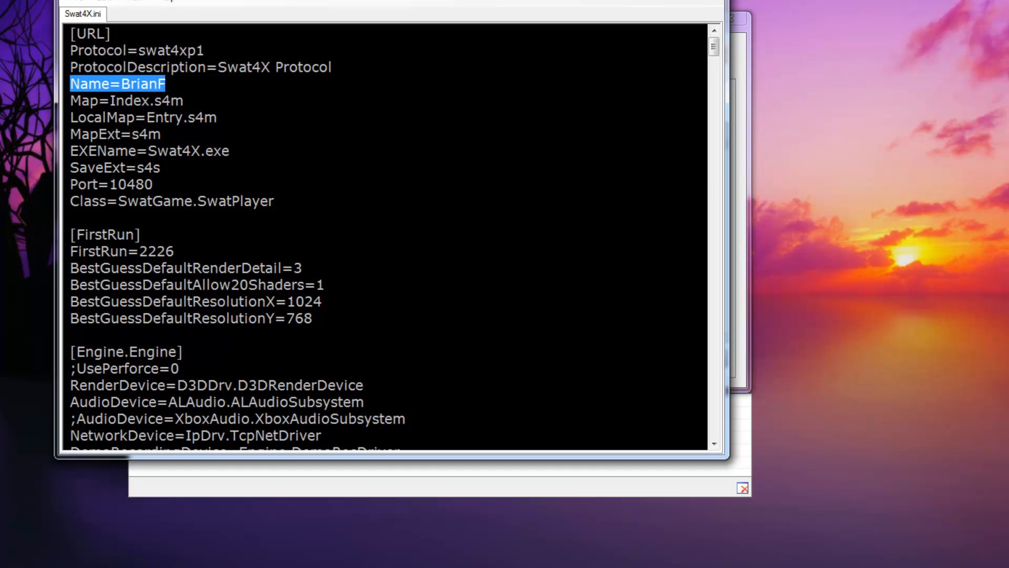
key(alt+F4)
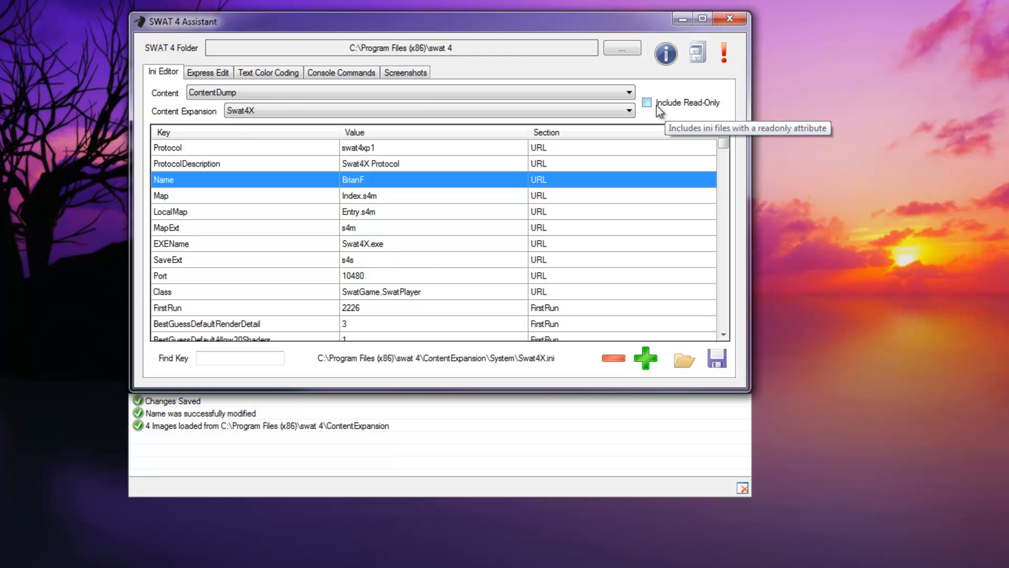
Include read-only ini files and look through the expanded Content Expansion file list.
click(677, 102)
click(628, 111)
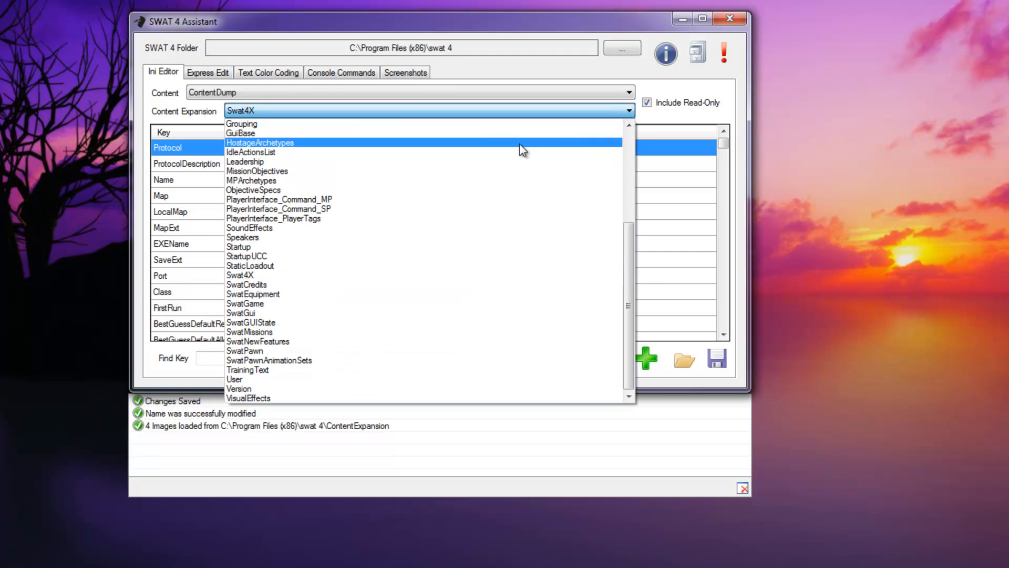
click(573, 144)
drag(723, 145, 742, 129)
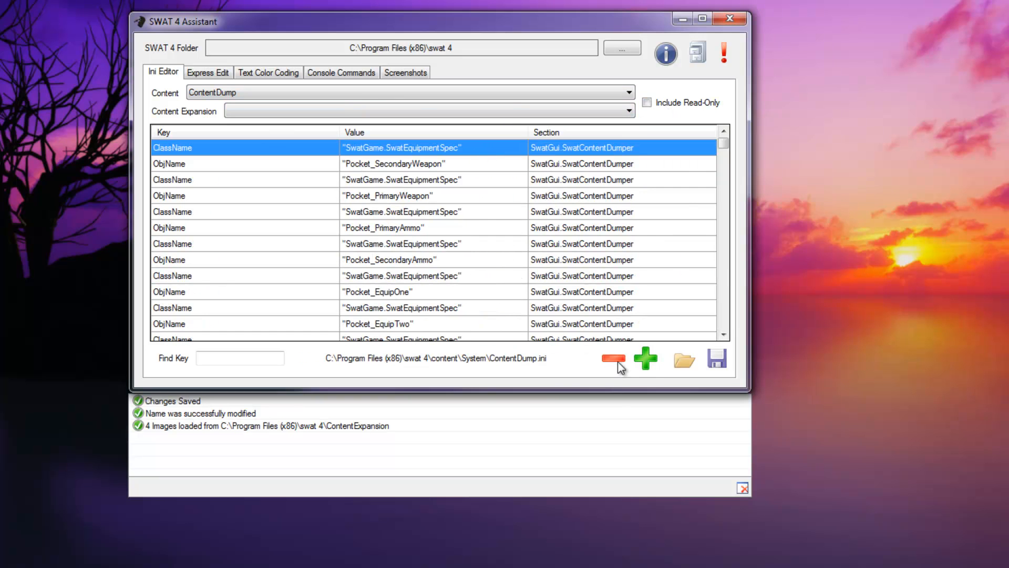
Load Swat4X from Content Expansion again and select its Name property.
click(587, 112)
click(286, 154)
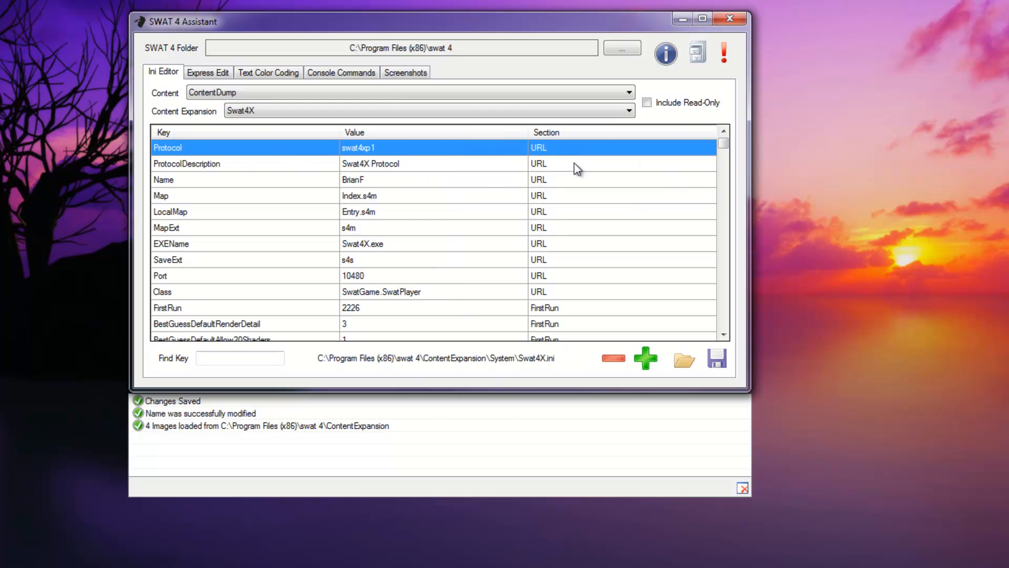
click(260, 182)
scroll(410, 278, down, 3)
scroll(405, 291, up, 3)
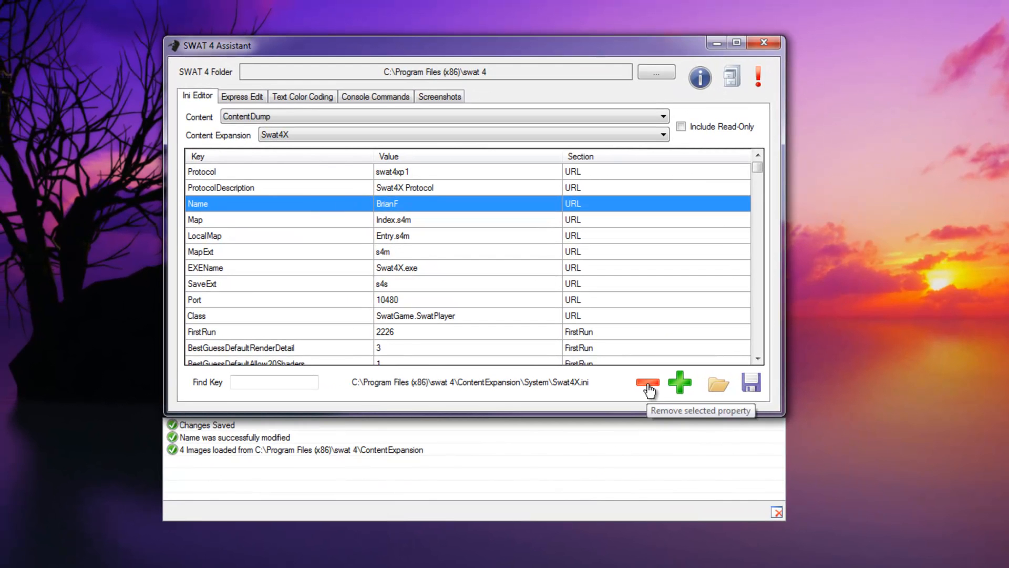
Add a property named Name2 to the URL section, with the first name followed by 2 as its value.
click(679, 386)
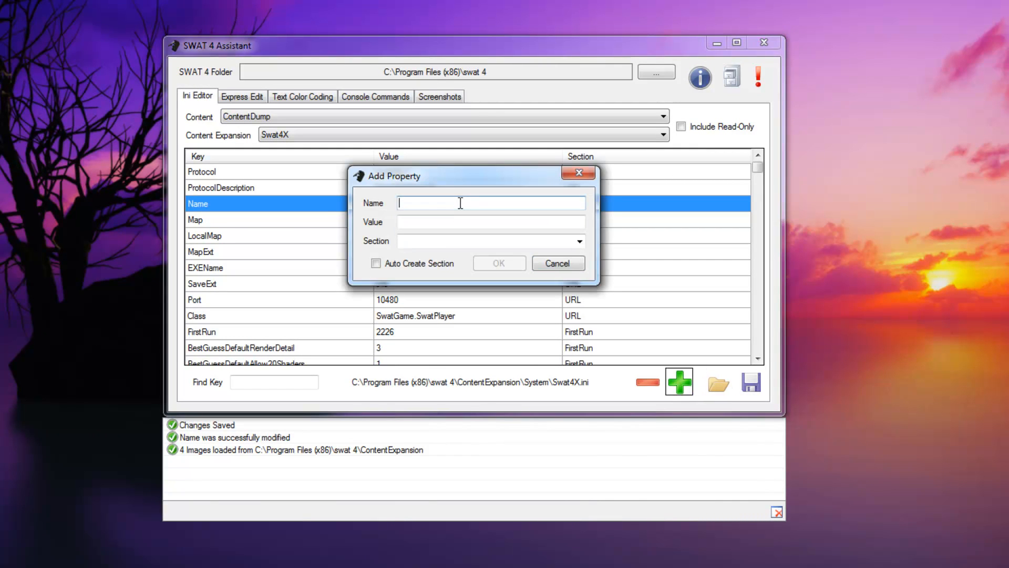
text(Name2)
click(404, 226)
text(Brian2)
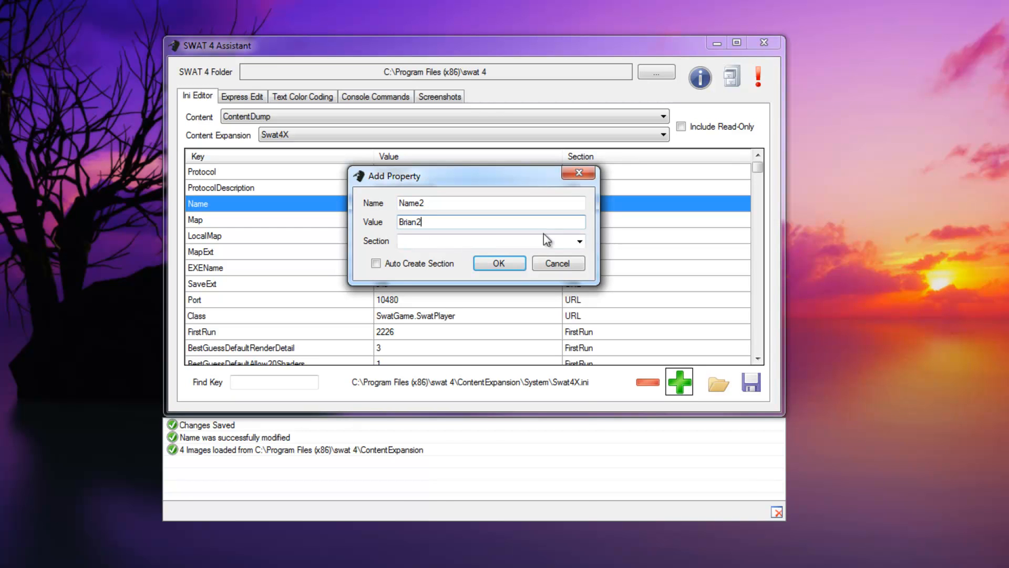
click(579, 241)
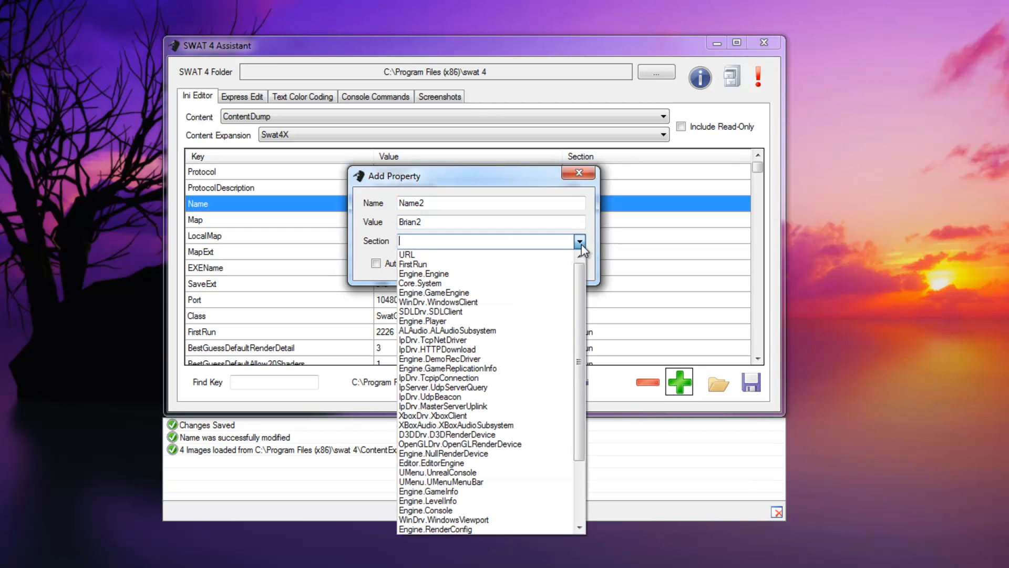
click(462, 256)
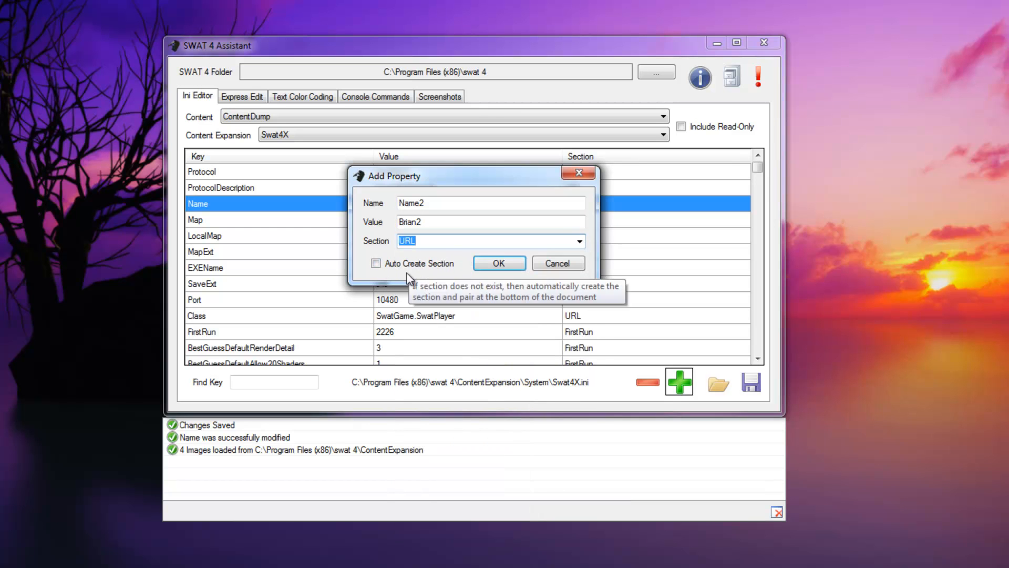
click(511, 256)
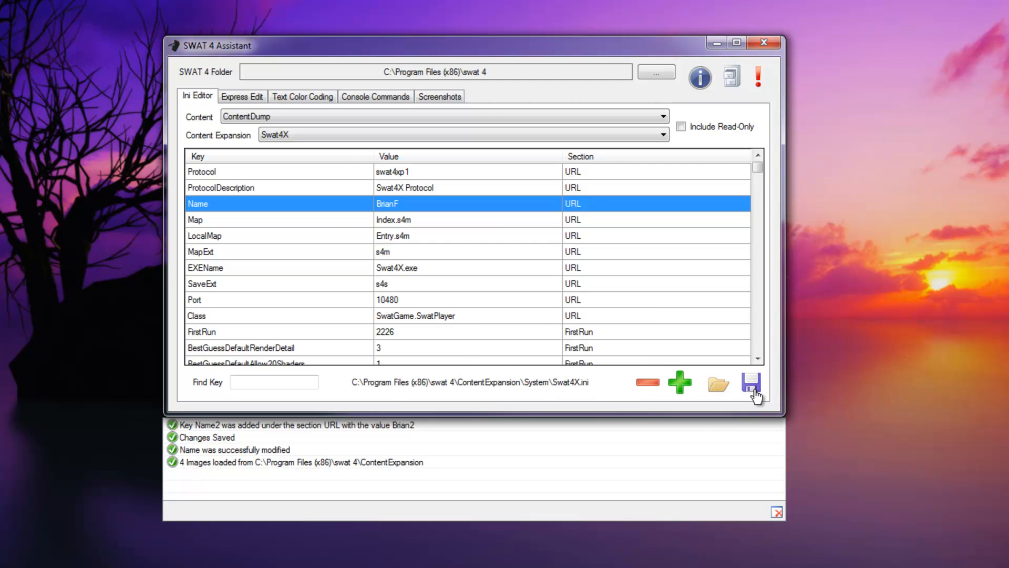
Open Swat4X.ini in the text editor, delete the Name2 line from the URL section, save the file, and close the editor.
click(718, 384)
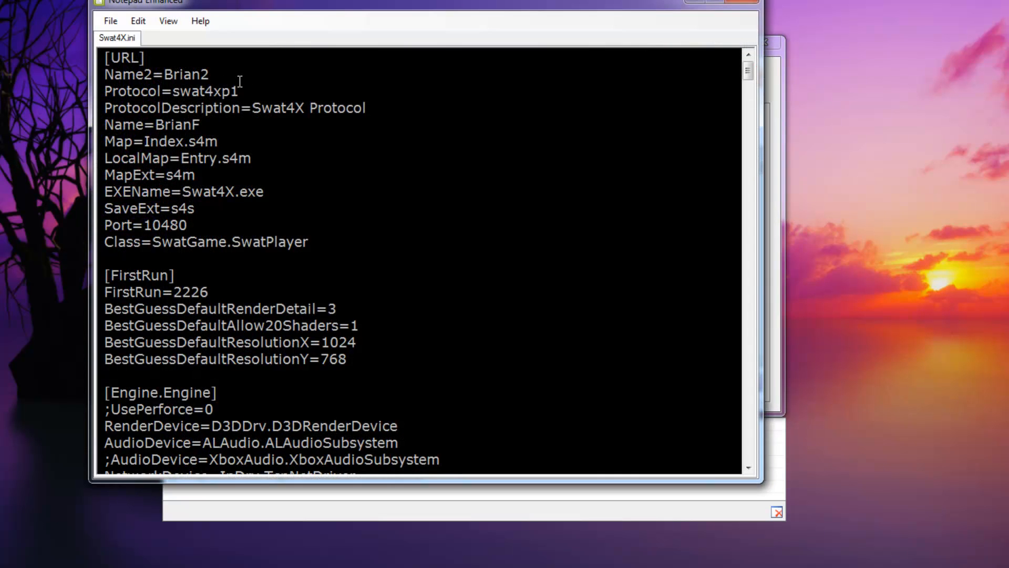
drag(257, 75, 87, 68)
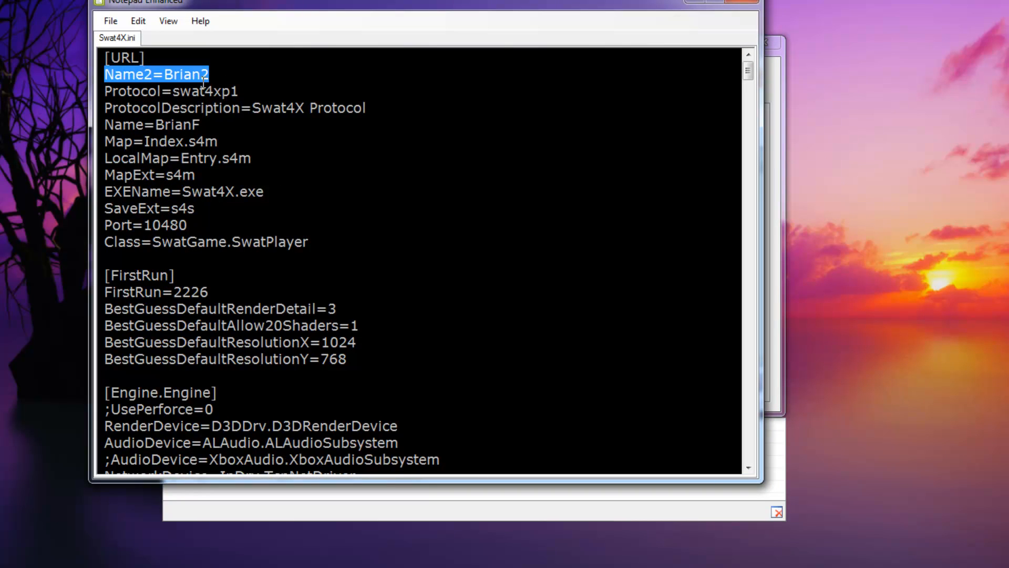
key(BackSpace)
key(BackSpace)
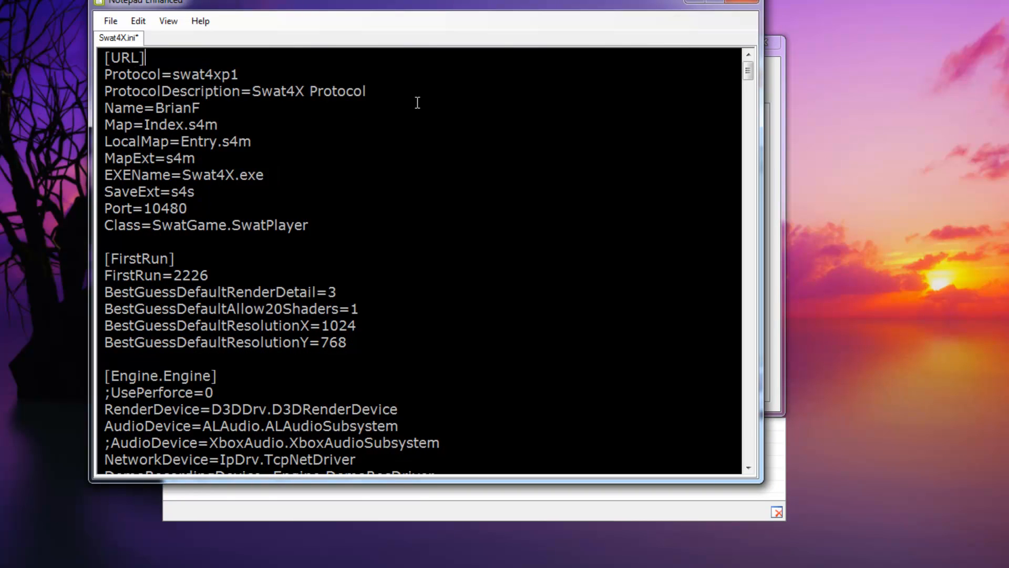
key(ctrl+s)
click(746, 3)
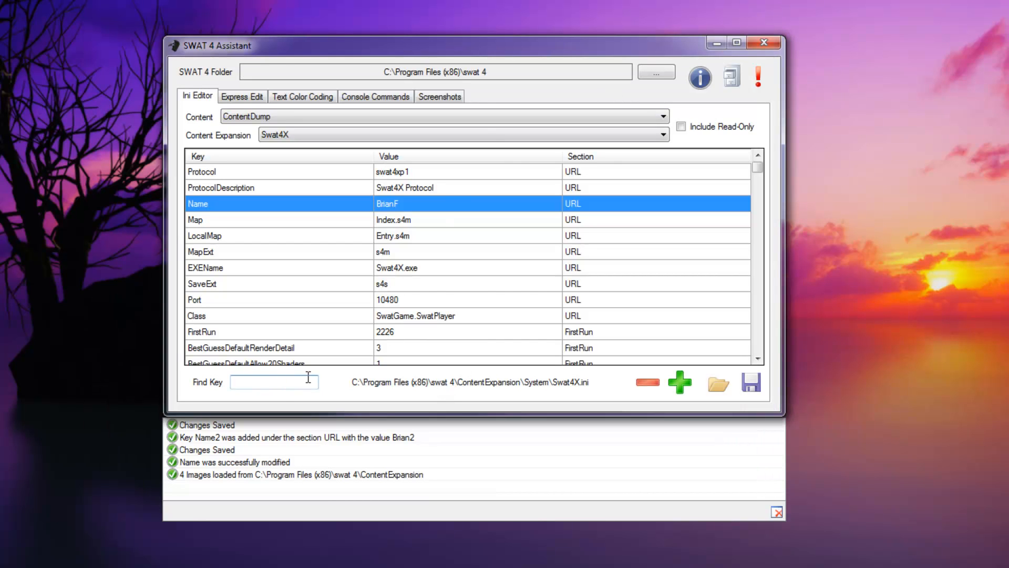
Find the Port key in the loaded Swat4X properties and clear the search text.
key(Return)
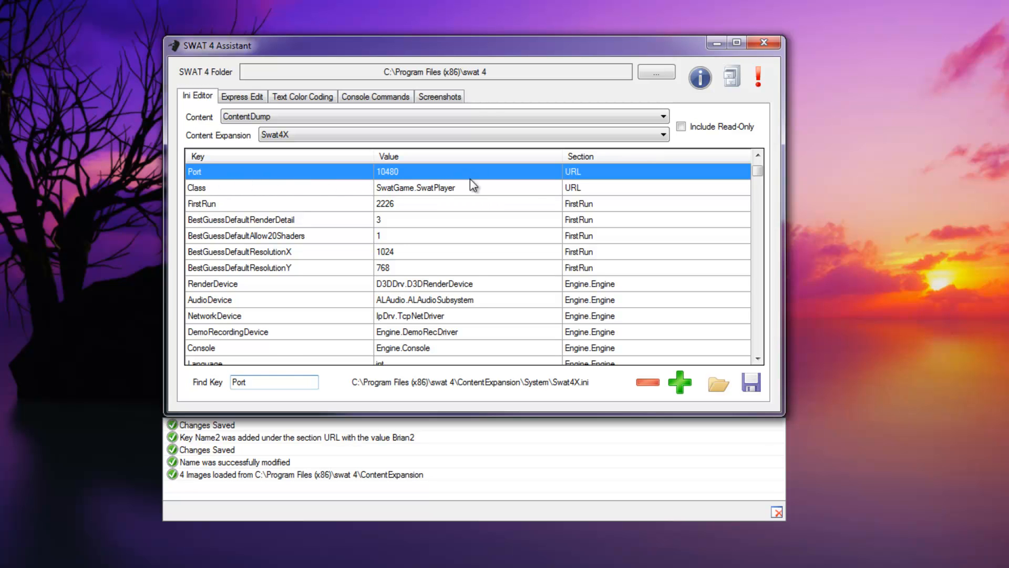
drag(255, 383, 170, 389)
key(BackSpace)
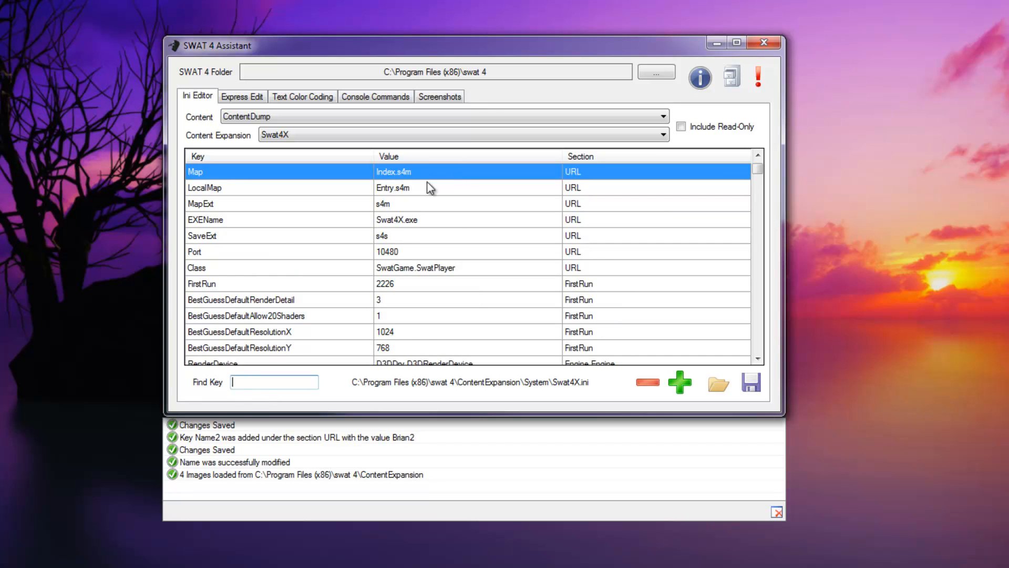
Set the full-screen resolution to the current one through Express Edit and review the SWAT 4 and TSS log entries.
click(253, 102)
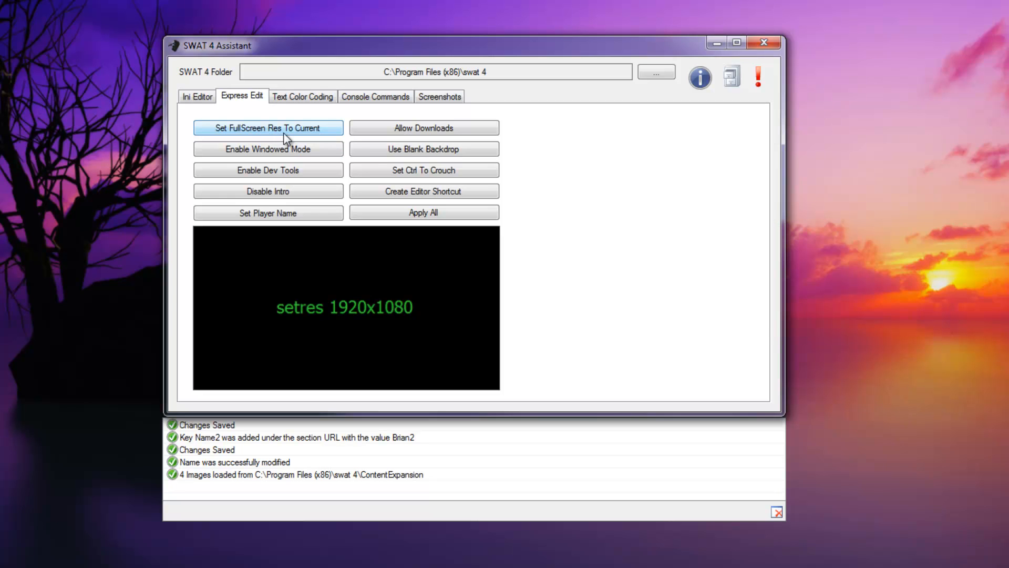
click(284, 133)
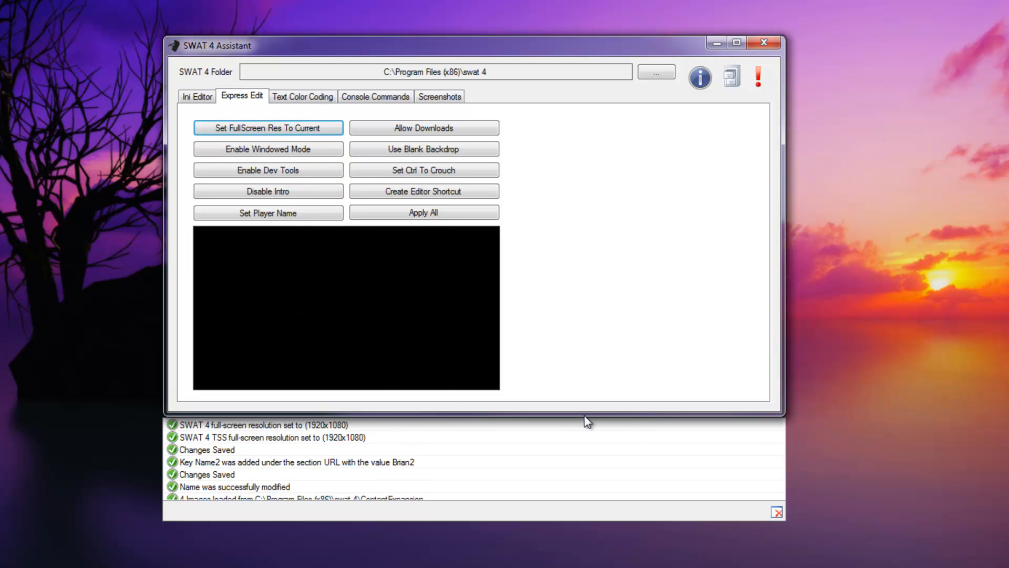
click(282, 425)
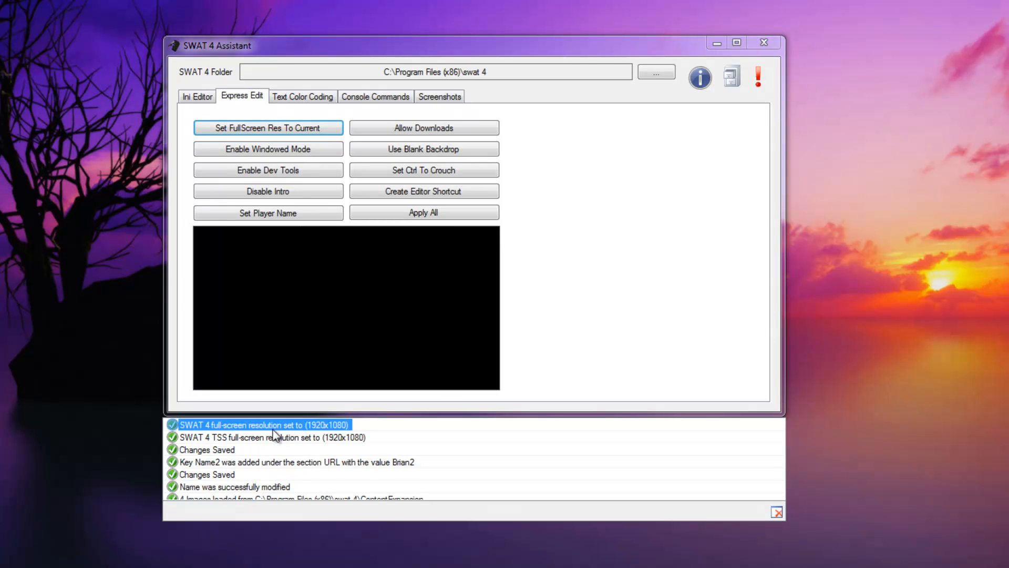
click(314, 437)
key(Up)
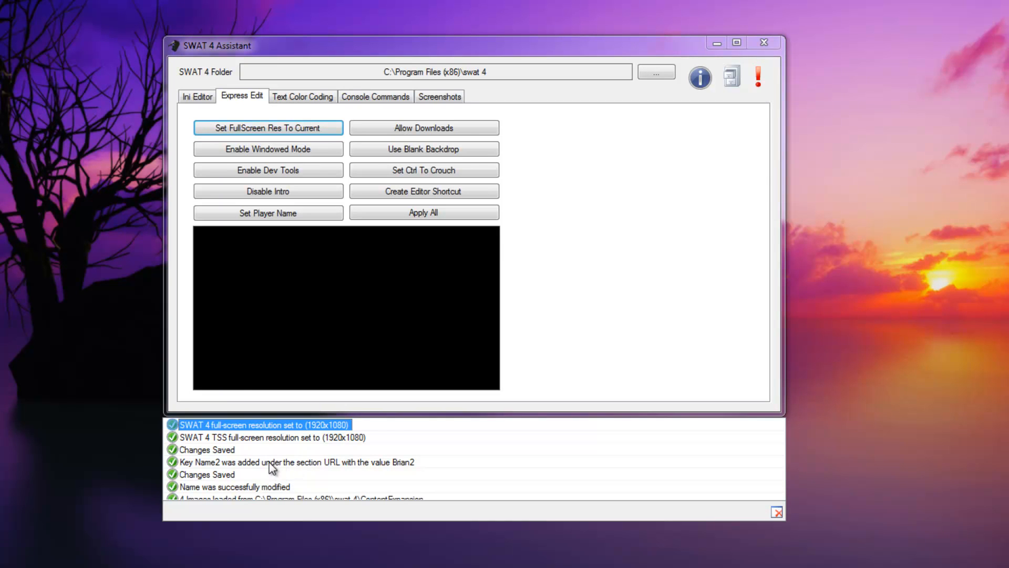
key(Down)
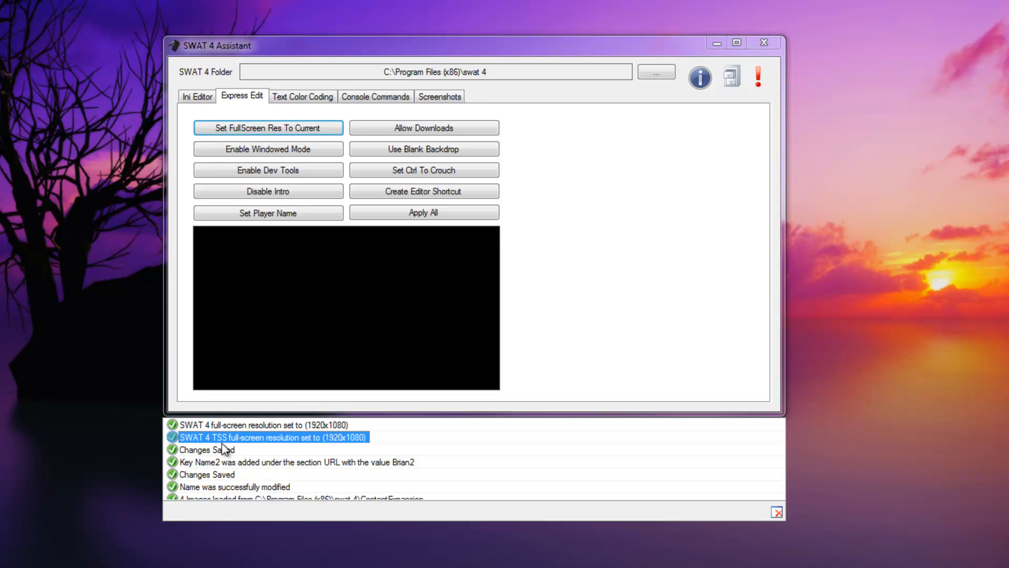
click(230, 427)
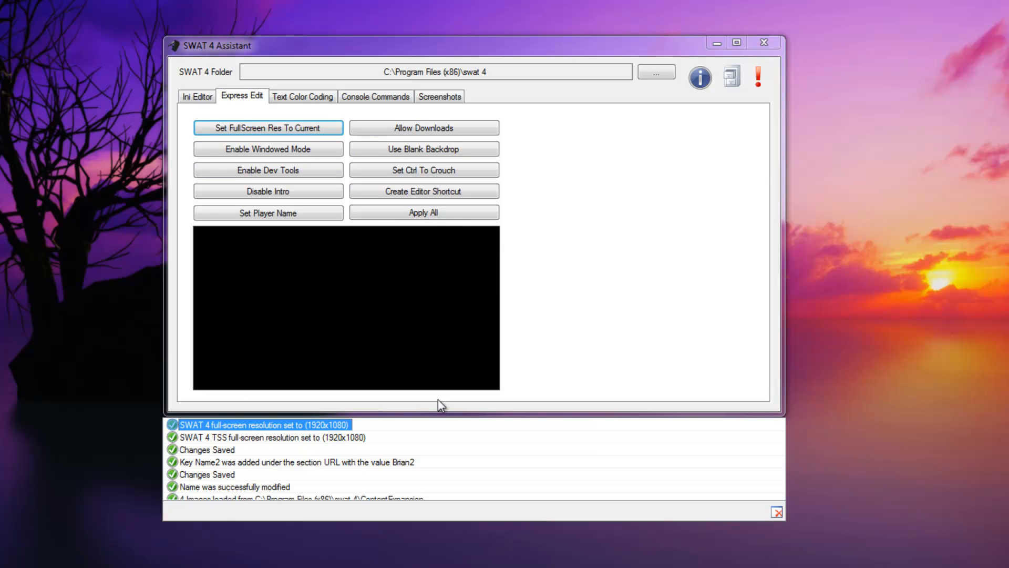
Enable windowed mode and developer tools, and disable the intro for the games.
click(304, 153)
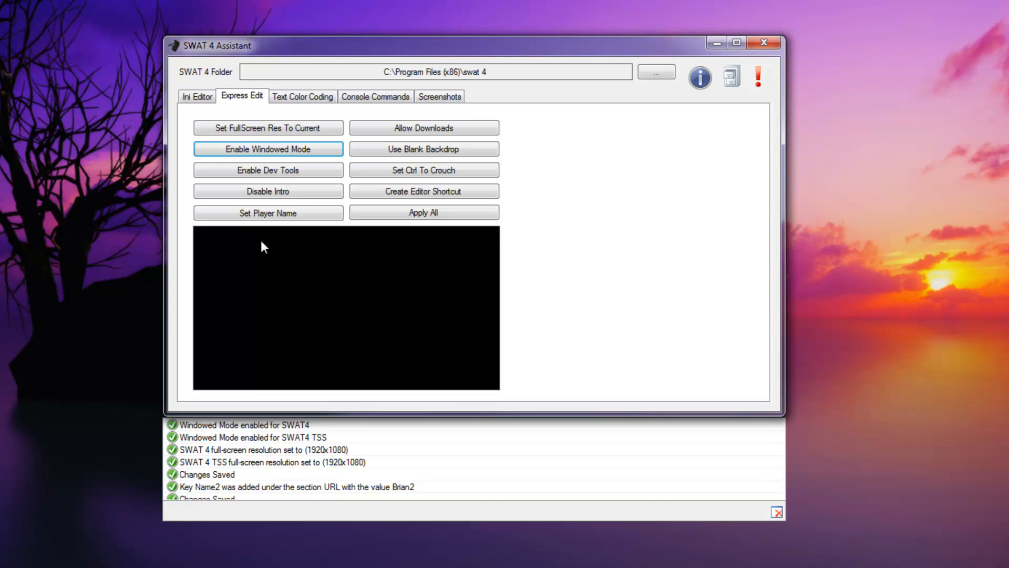
click(319, 176)
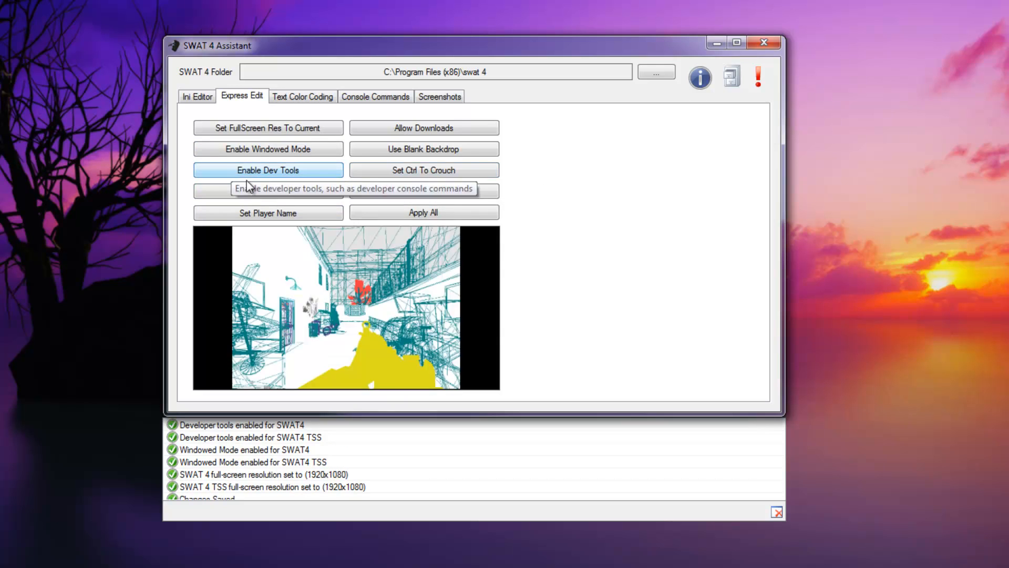
click(299, 193)
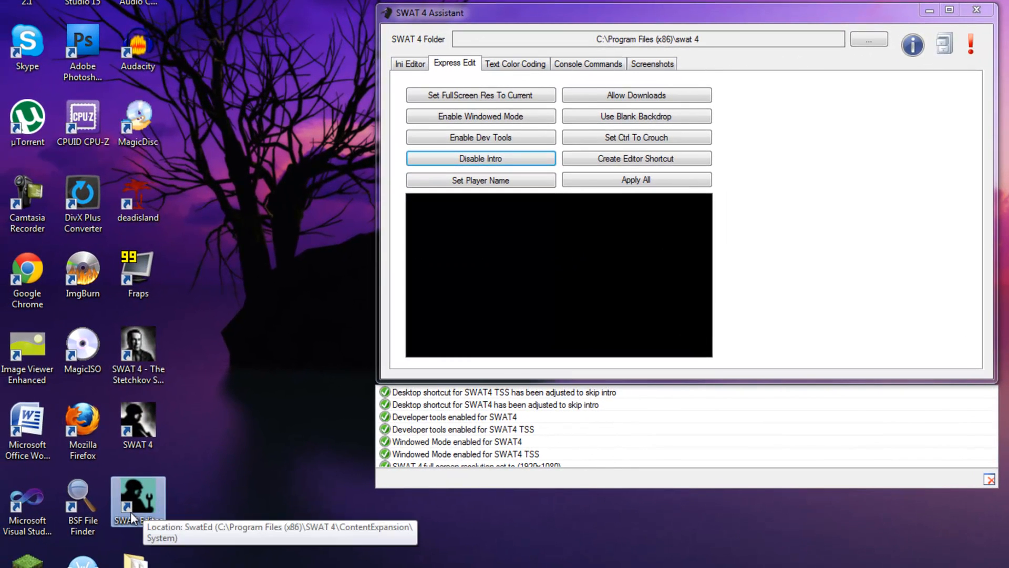
Inspect the -nointro argument in the SWAT 4 desktop shortcut's target, cancel its properties, and select both game shortcuts.
right_click(110, 515)
click(175, 501)
drag(315, 410, 480, 406)
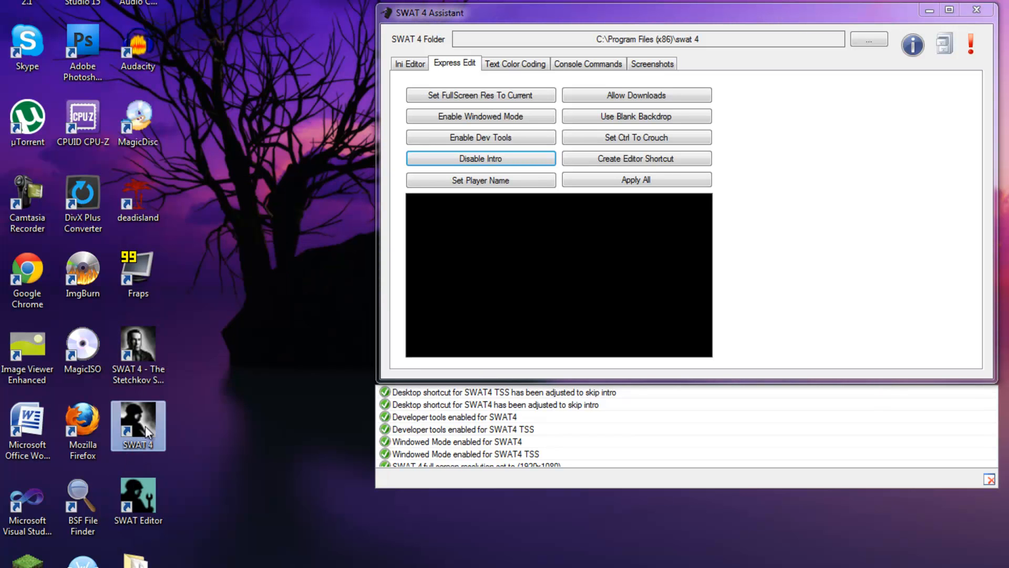
right_click(145, 426)
click(173, 418)
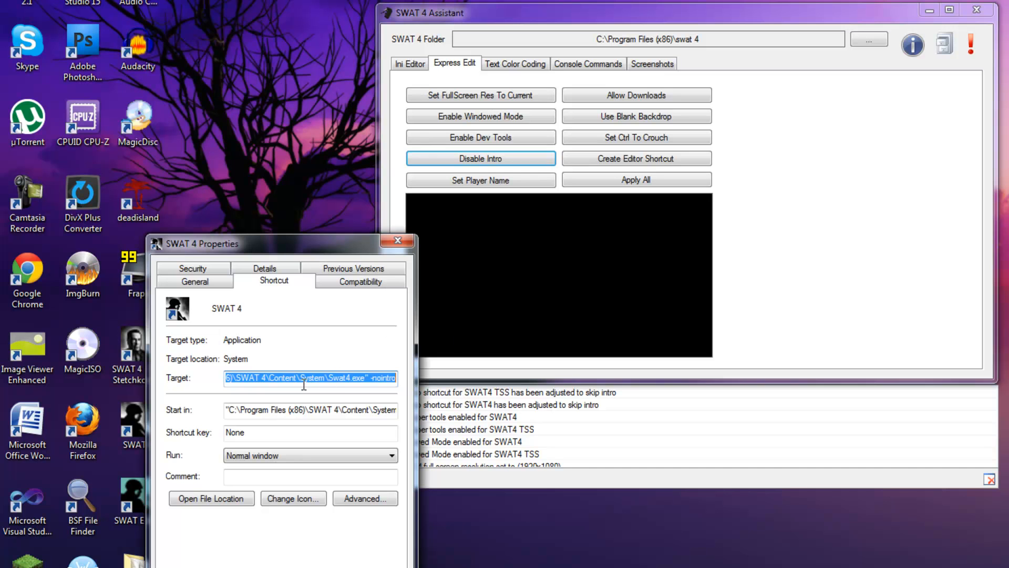
drag(295, 378, 418, 381)
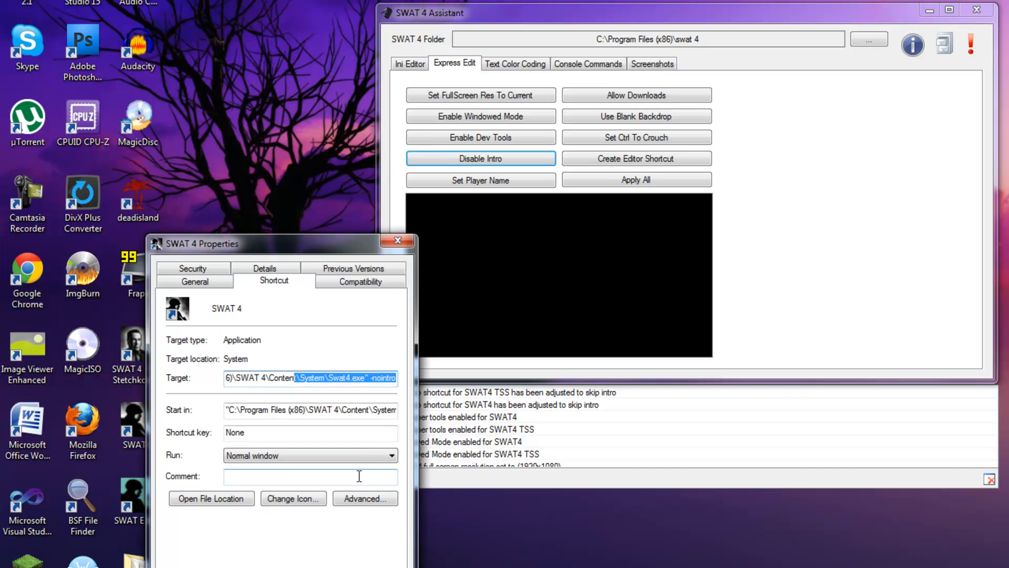
click(351, 377)
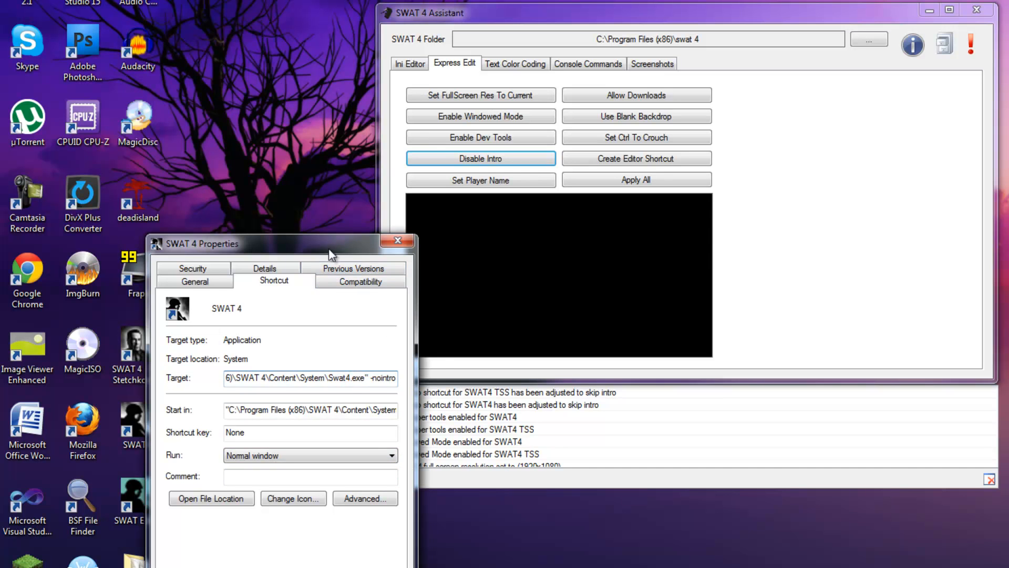
drag(328, 256, 322, 171)
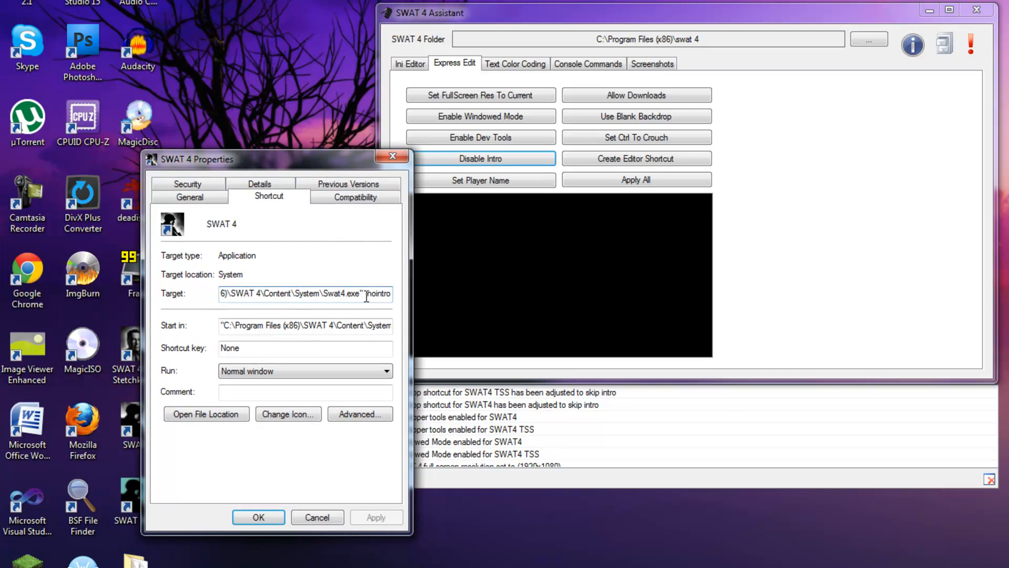
drag(363, 294, 398, 294)
click(317, 517)
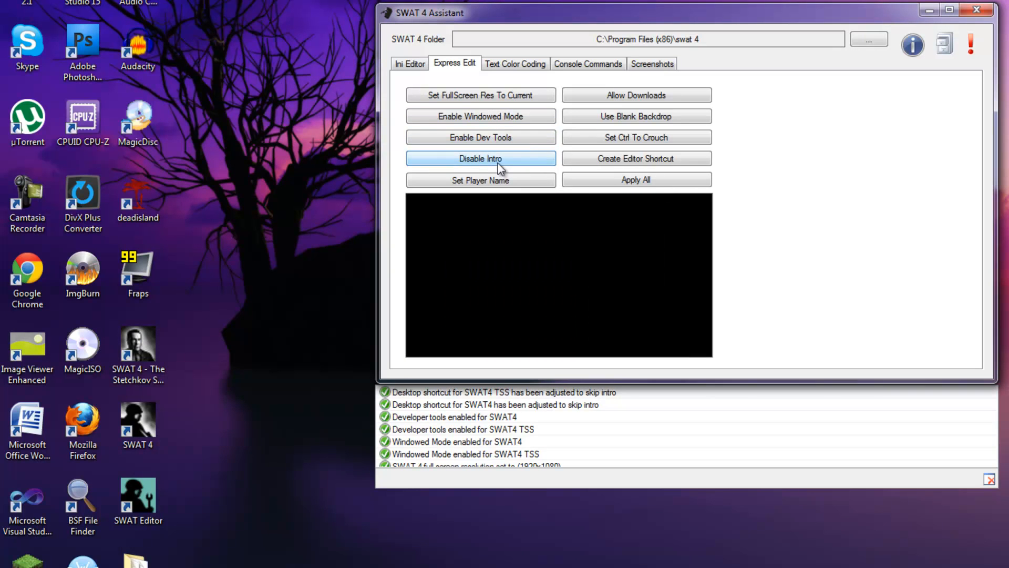
drag(222, 443, 137, 372)
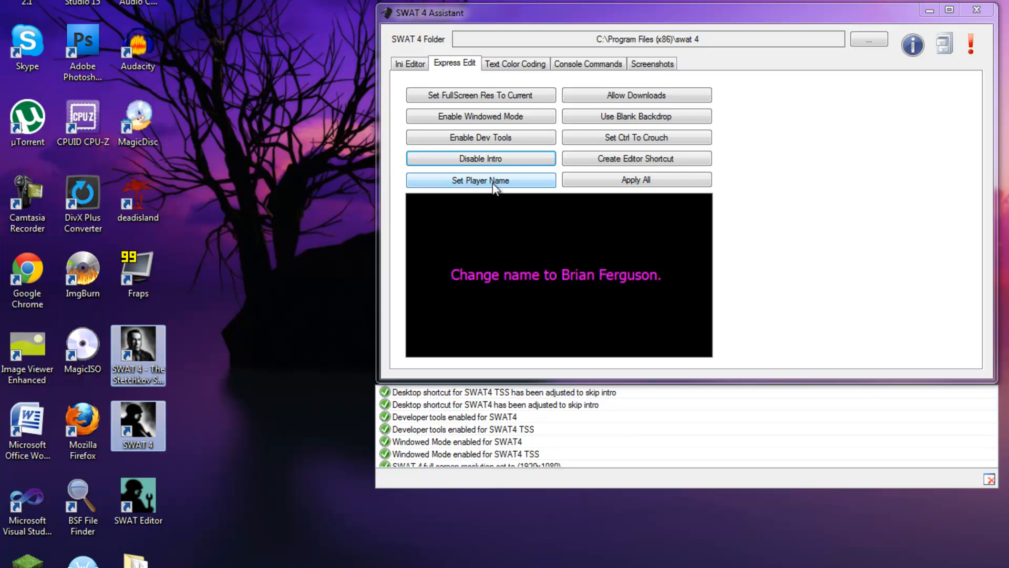
Apply the express player name setting, check the Name line of Swat4X.ini in the text editor, and close the file.
click(519, 180)
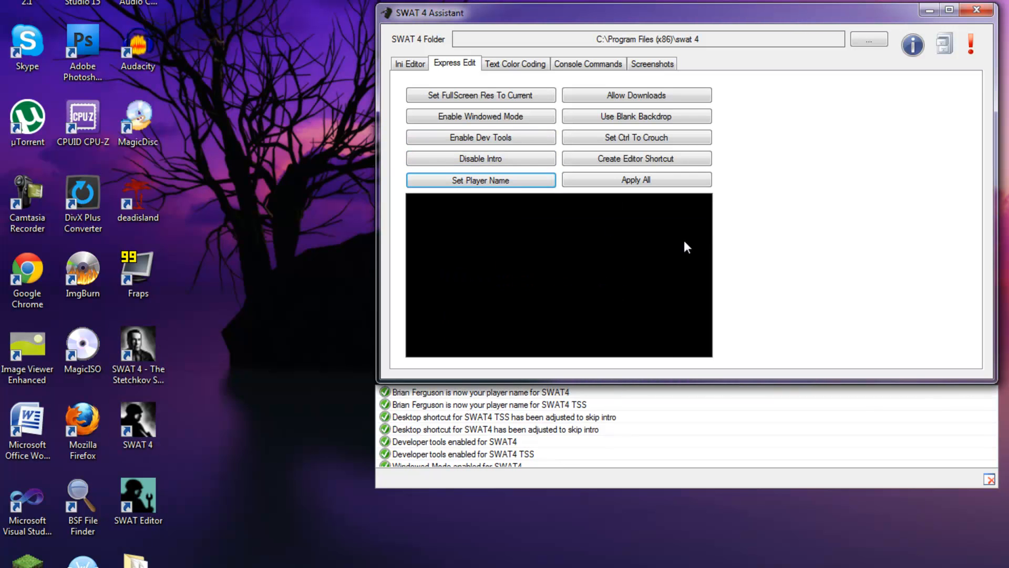
click(411, 64)
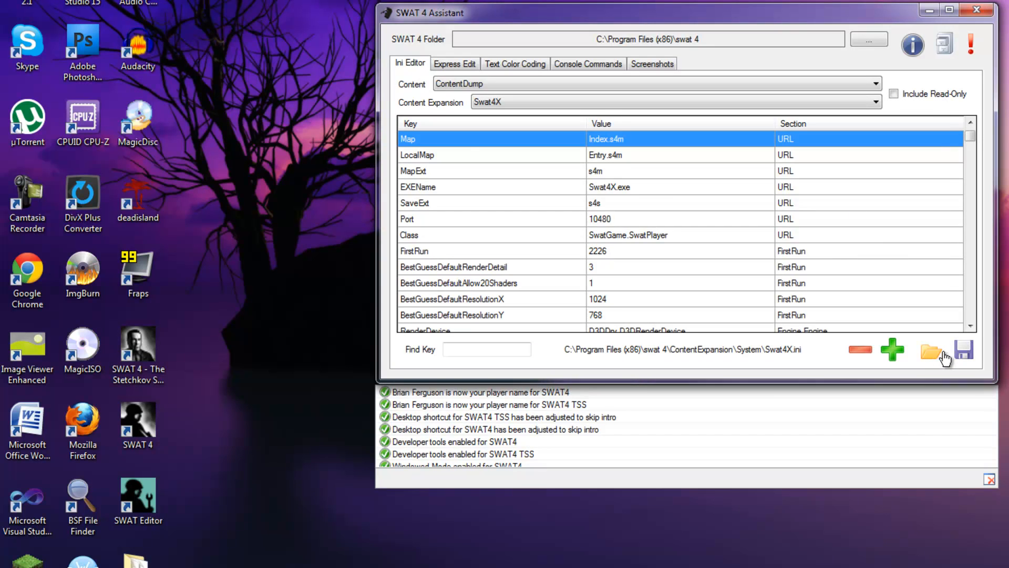
click(927, 356)
drag(475, 76, 367, 75)
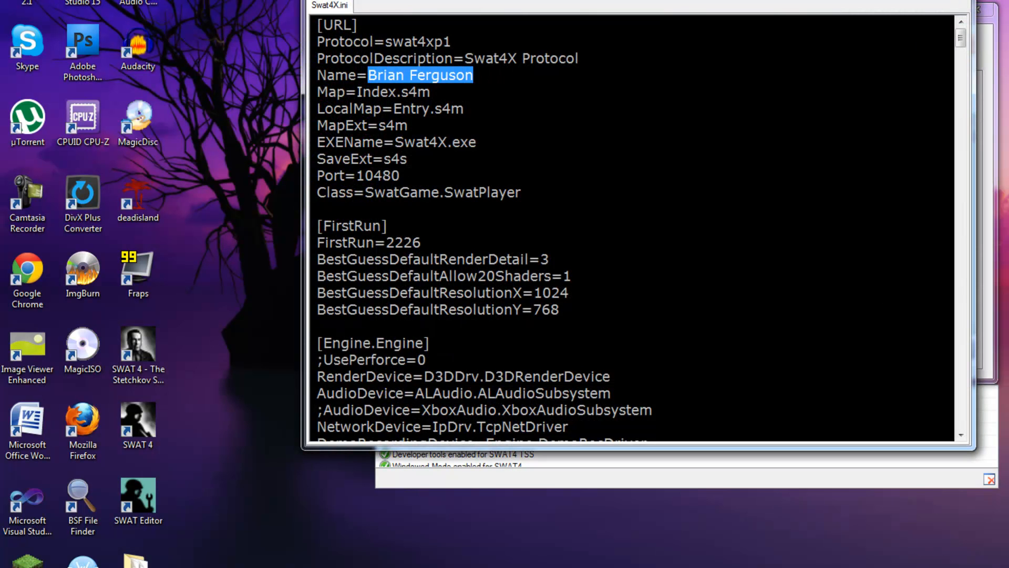
click(955, 1)
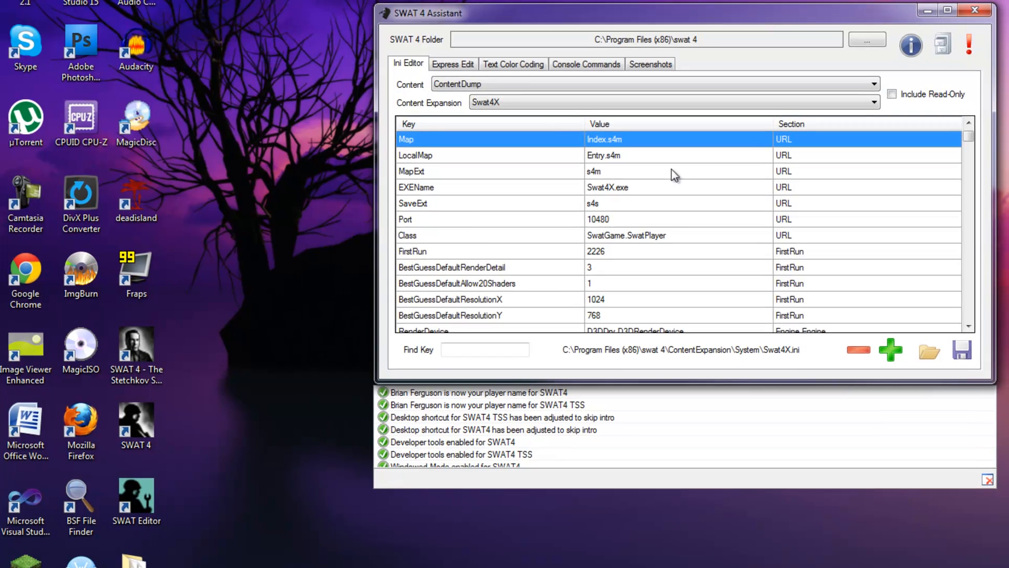
Return to the Express Edit options and allow automatic downloads of third-party content.
click(457, 62)
mouse_move(498, 184)
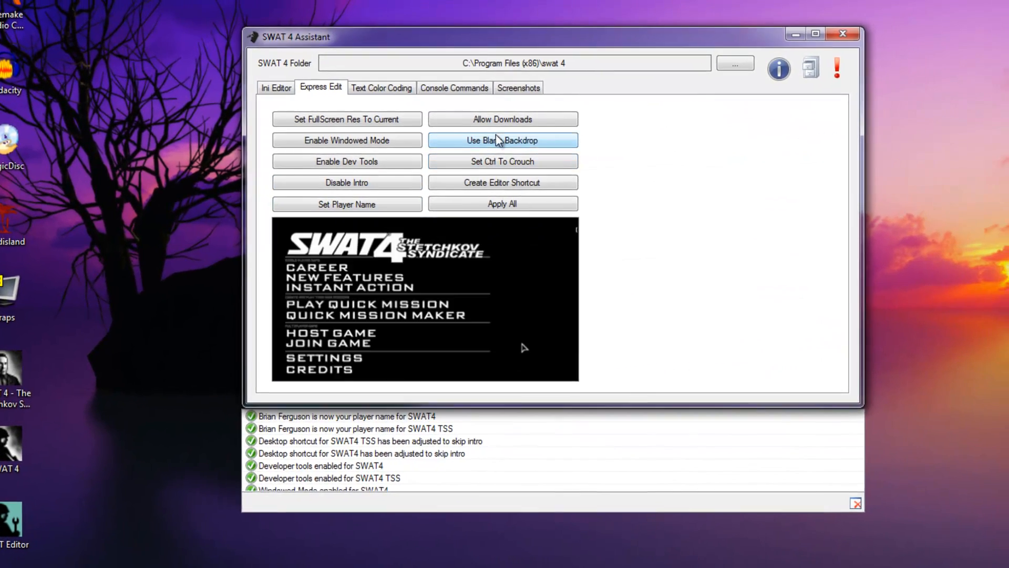
click(534, 119)
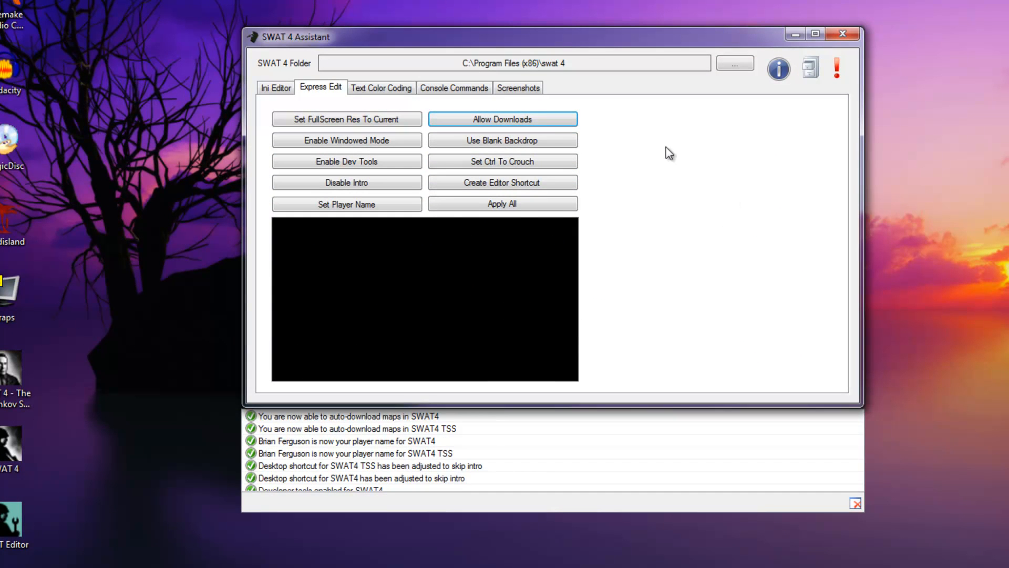
mouse_move(546, 120)
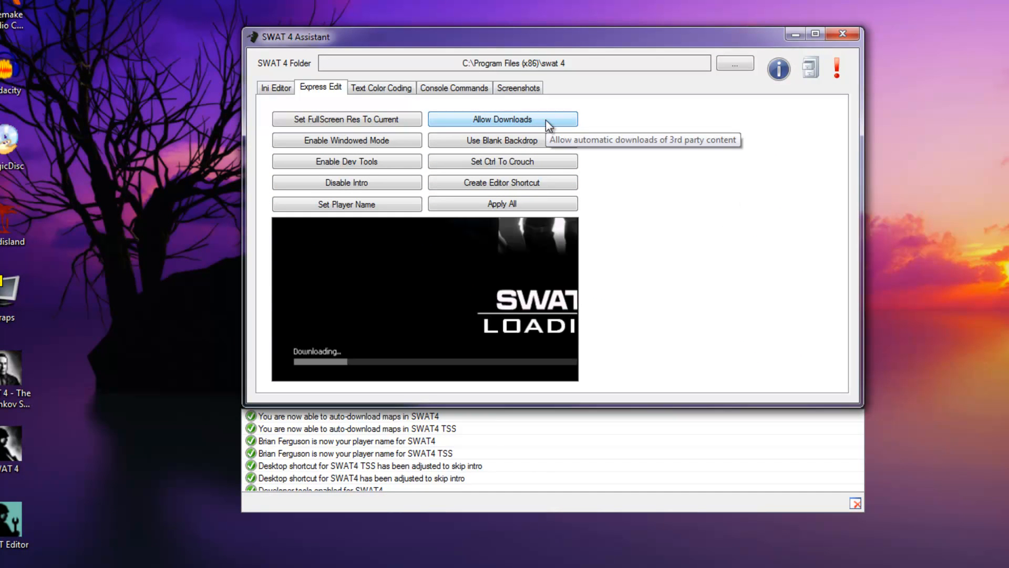
mouse_move(523, 149)
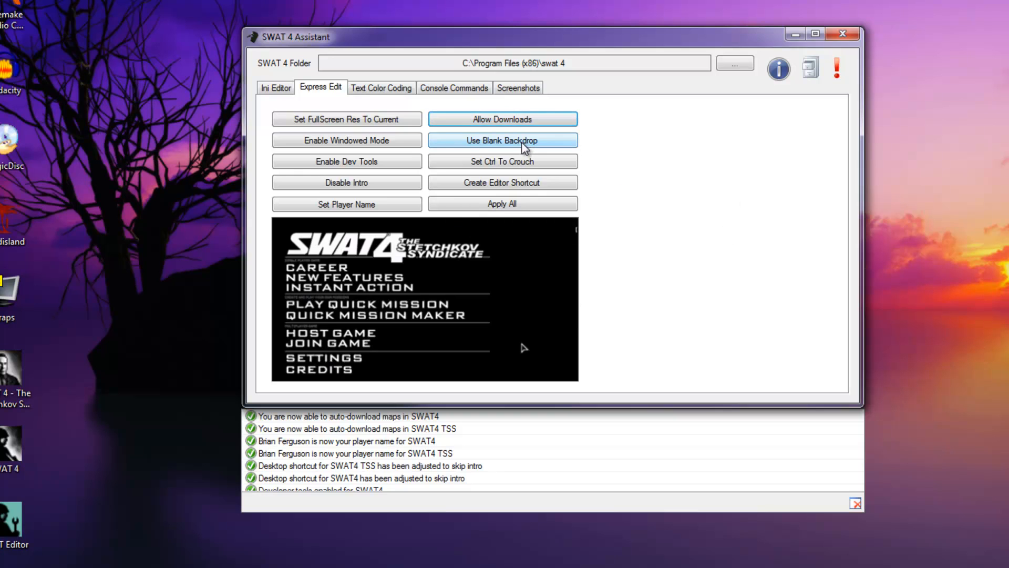
Apply the blank backdrop with a backup of the current splash scenes, and review its log entries for both games.
click(478, 145)
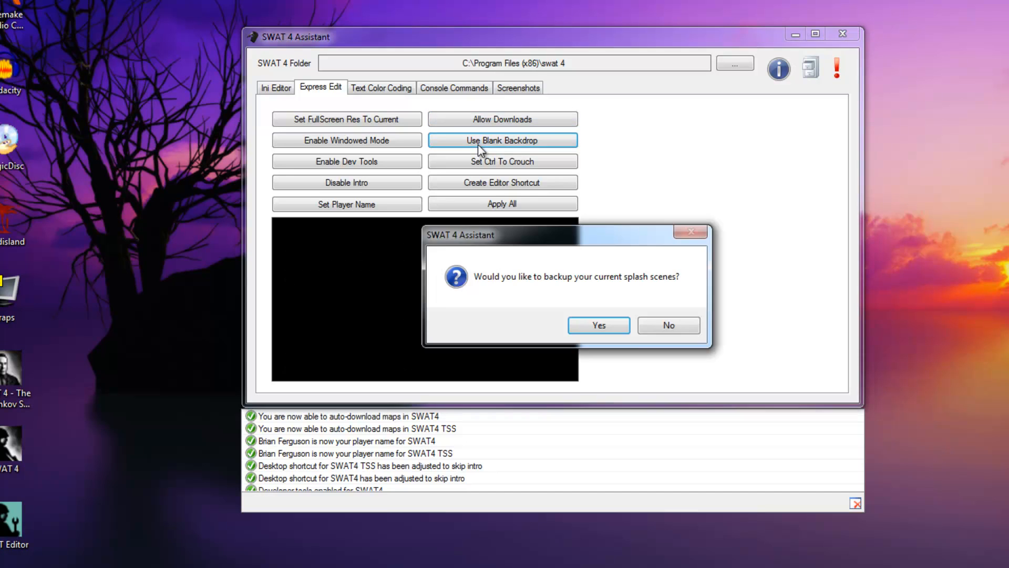
click(587, 326)
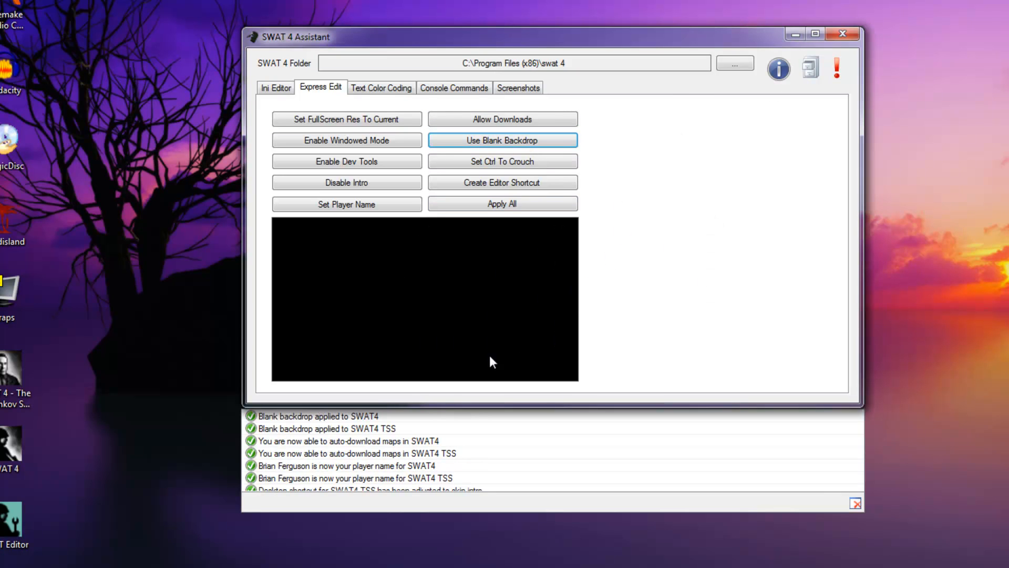
click(348, 417)
click(363, 429)
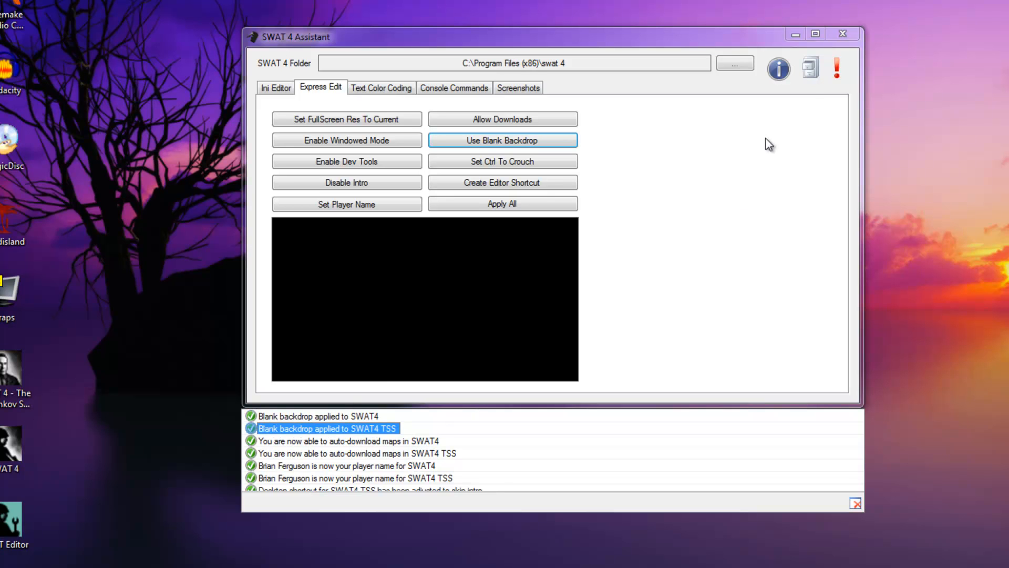
Open the Backups folder, examine the backed-up swat_splashscene.s4m beside the content folders, and minimize the folder window.
click(810, 68)
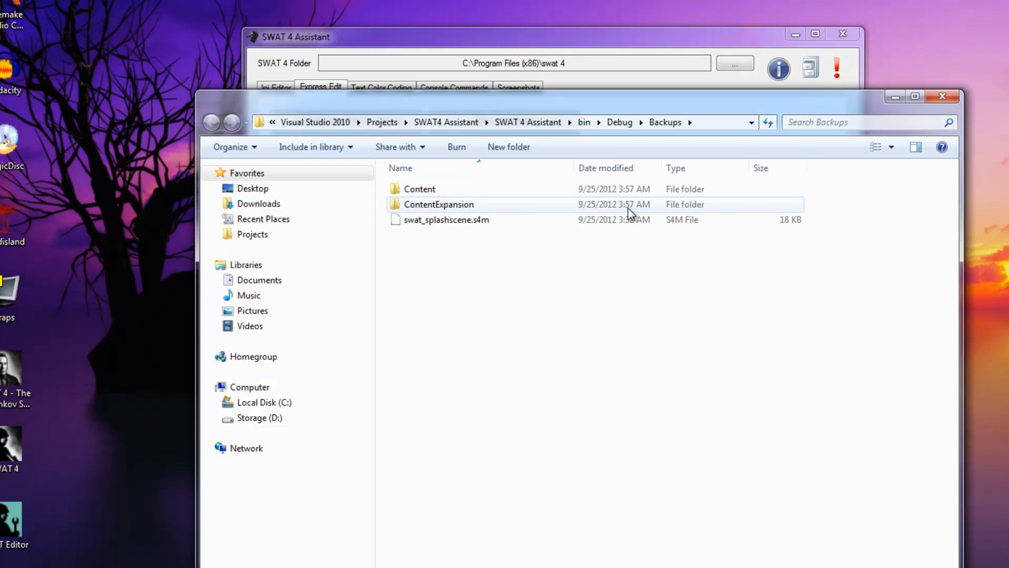
click(464, 226)
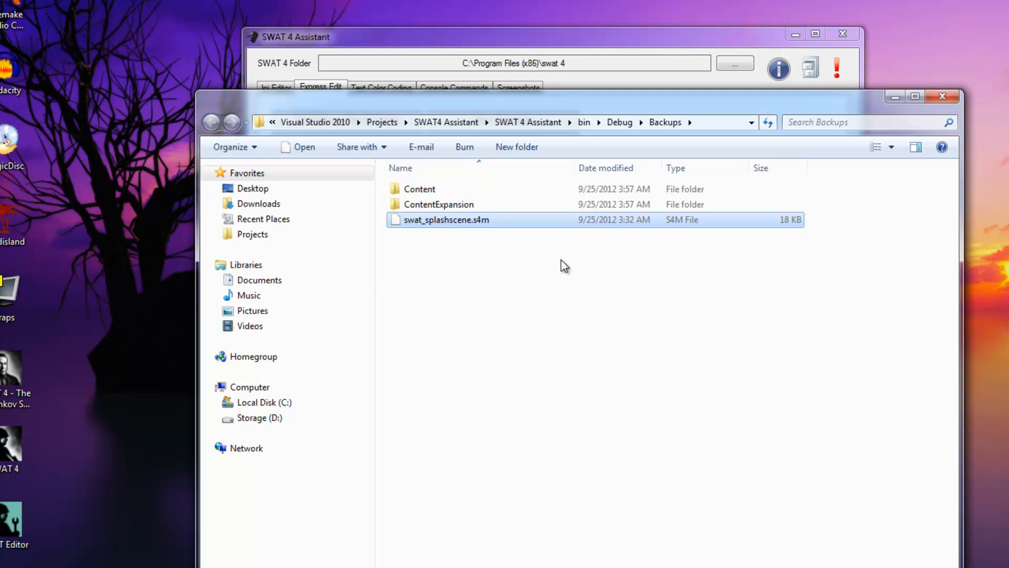
drag(759, 102, 760, 30)
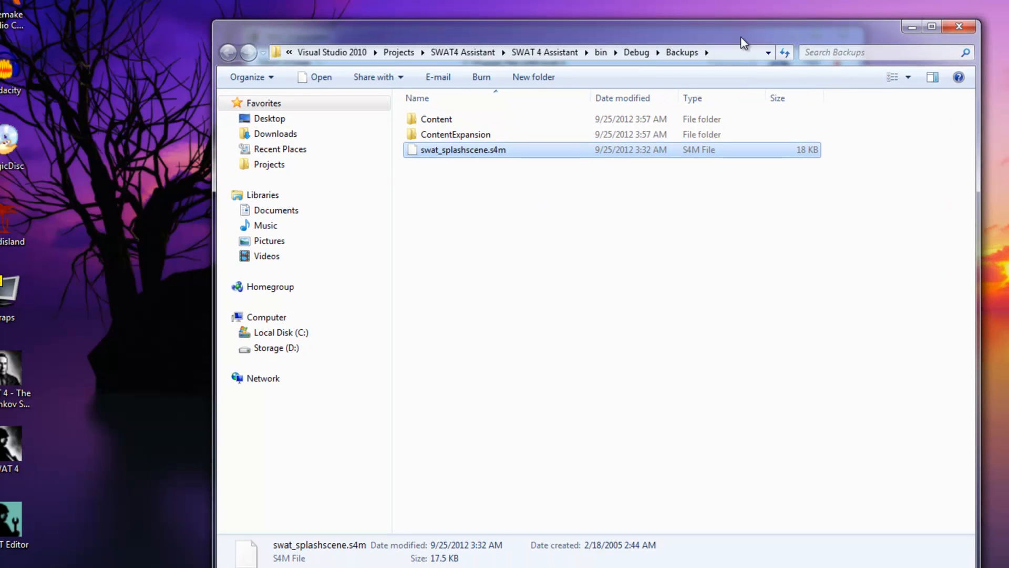
click(459, 137)
click(461, 151)
click(547, 235)
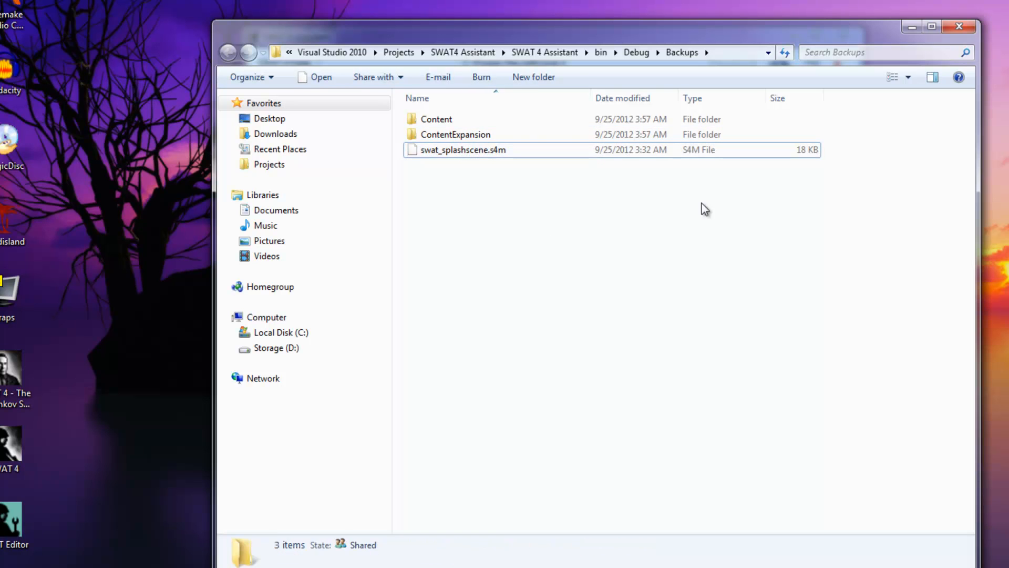
click(912, 27)
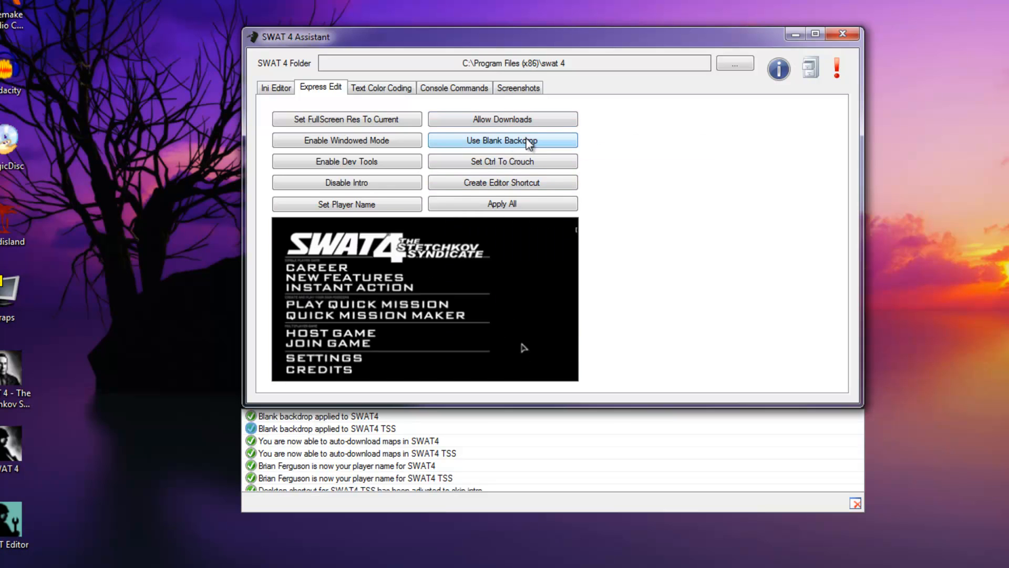
Set Ctrl to crouch with toggle behavior, and select the SWAT Editor shortcut on the desktop.
click(500, 163)
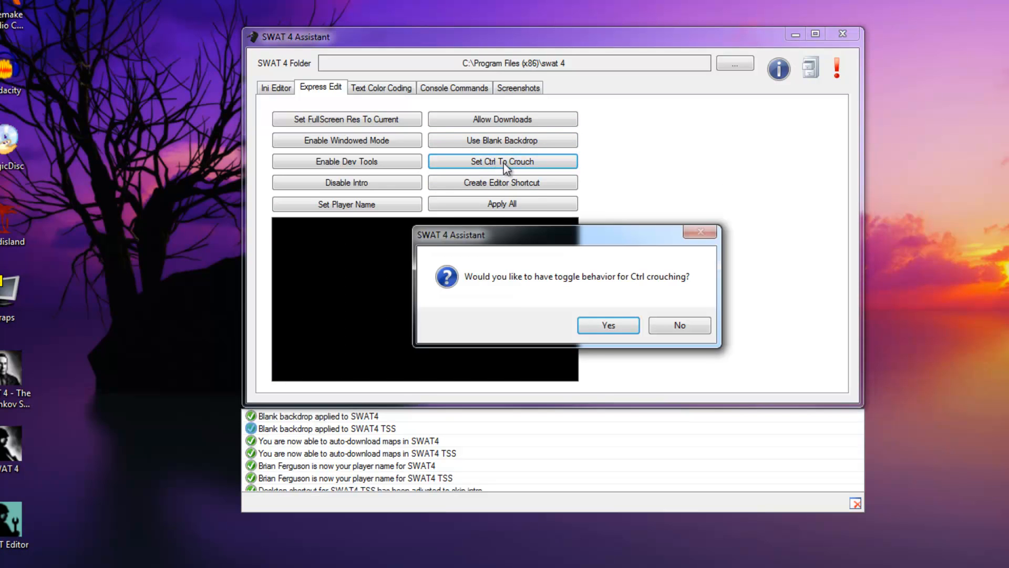
click(613, 326)
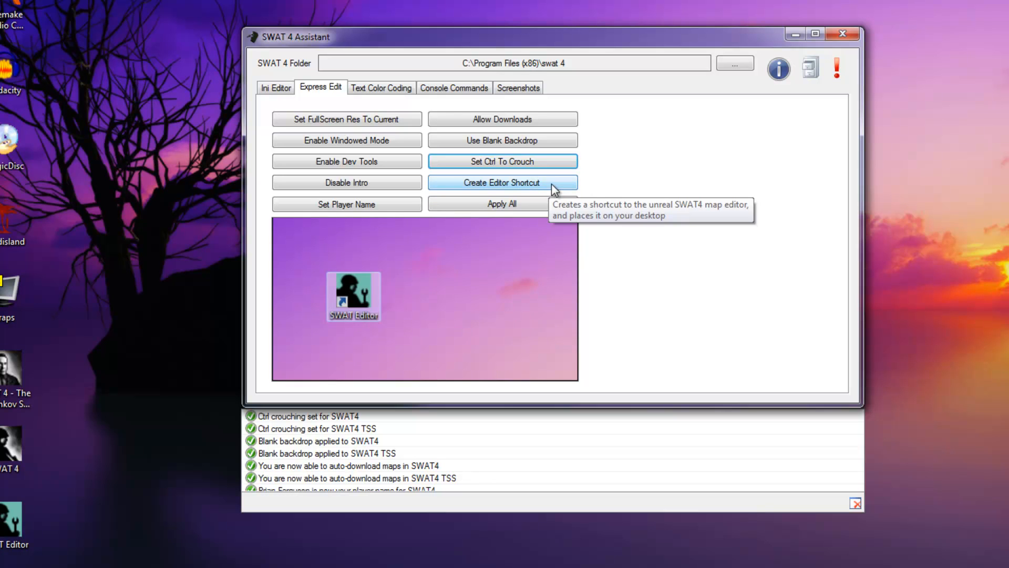
click(19, 523)
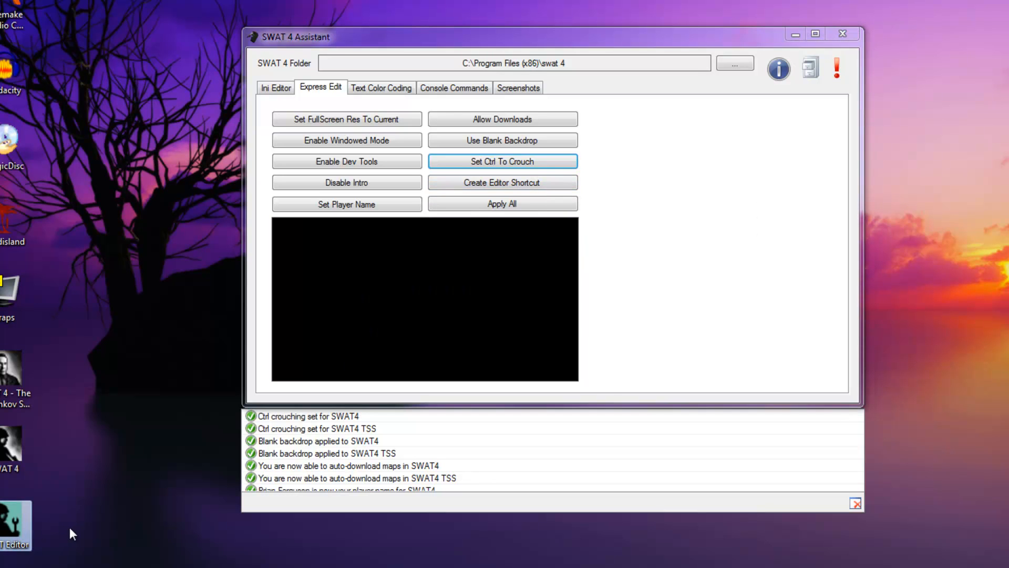
Delete the SWAT Editor shortcut from the desktop, recreate it with the Express Edit option, and select the new shortcut.
key(Delete)
key(Return)
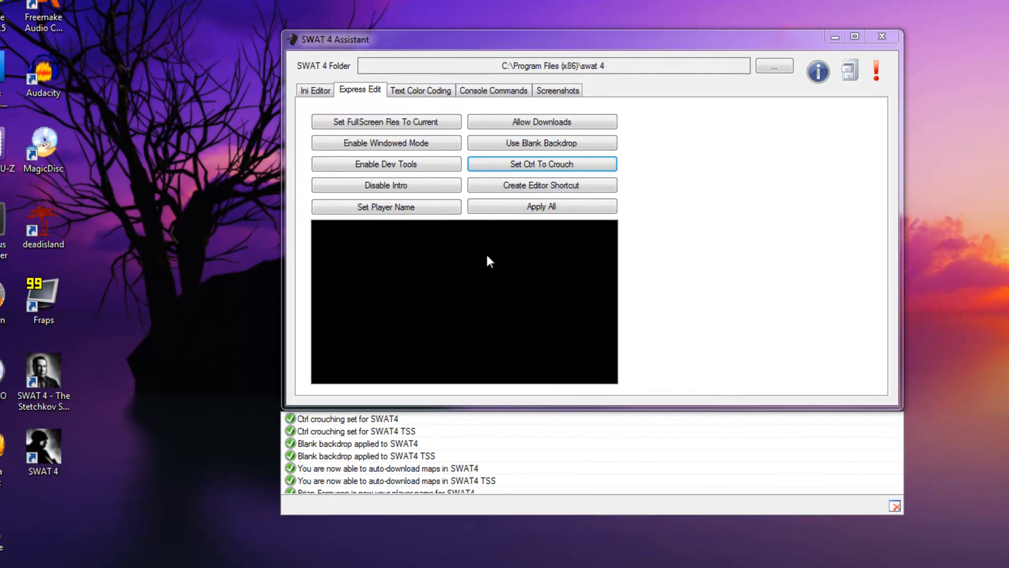
mouse_move(544, 185)
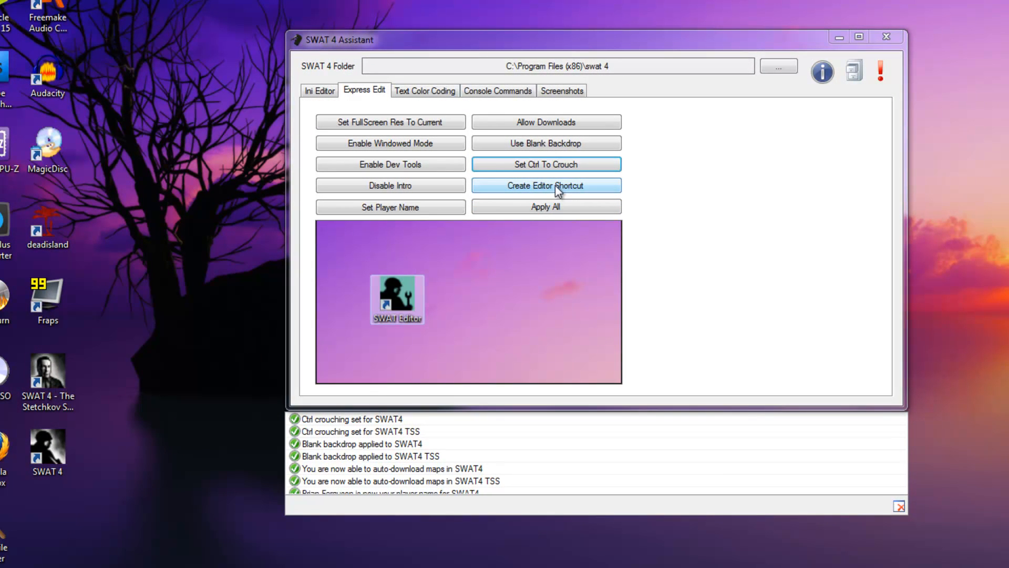
click(555, 185)
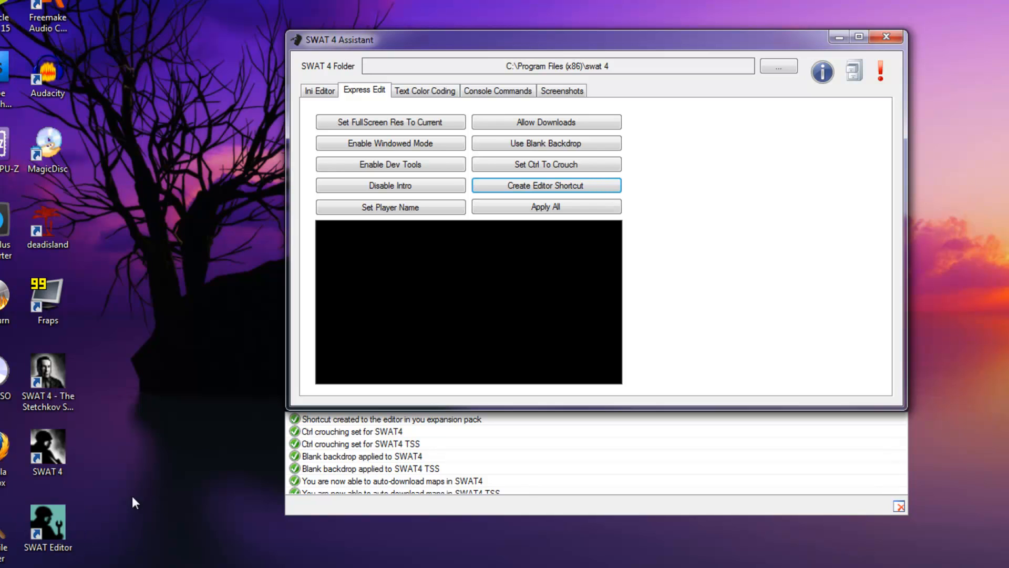
click(57, 521)
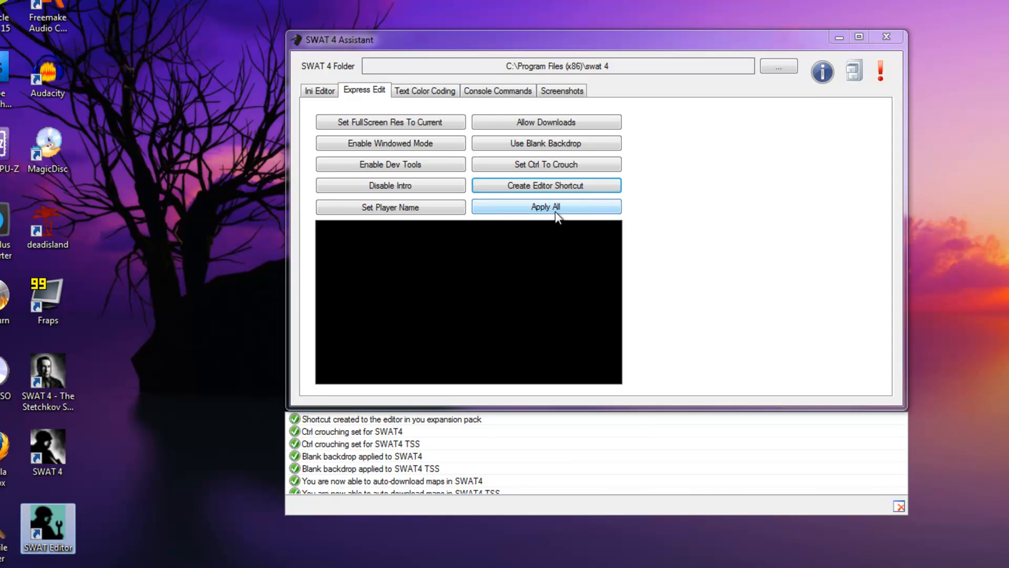
Return to the ini editor and toggle the DecoLayers boolean of Swat4X to False and back to True.
click(433, 92)
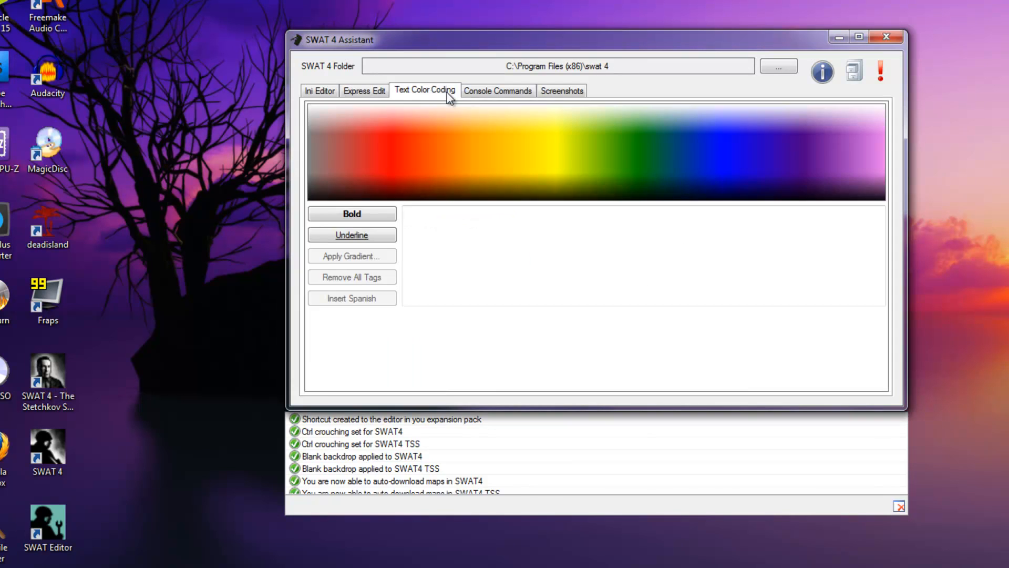
click(497, 214)
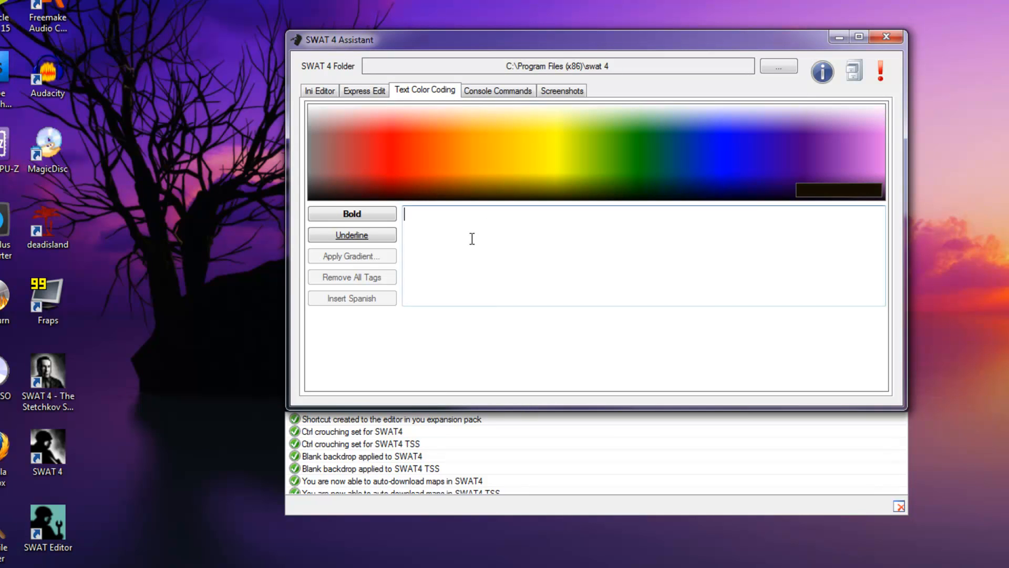
click(328, 94)
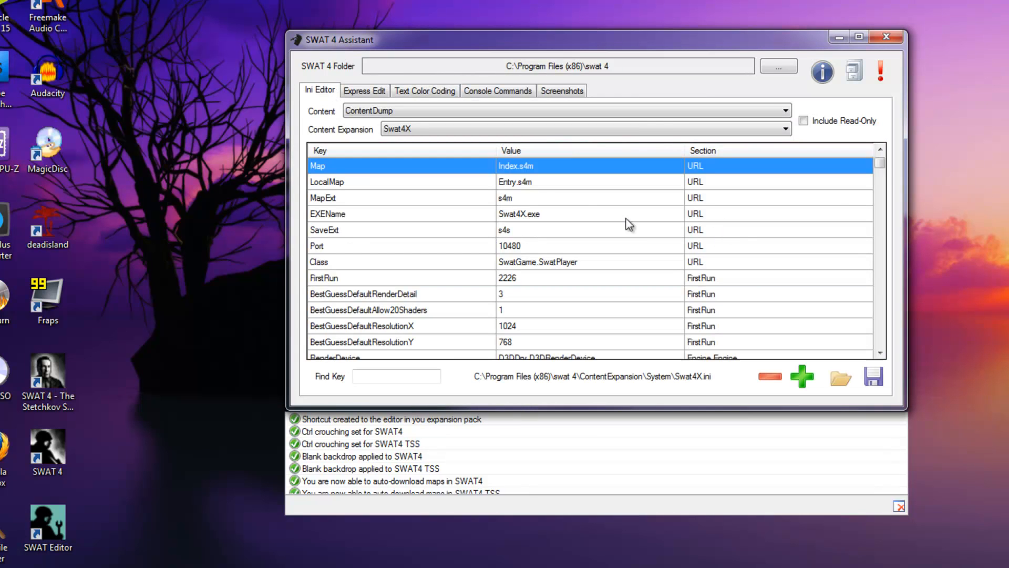
drag(880, 164, 881, 231)
click(545, 236)
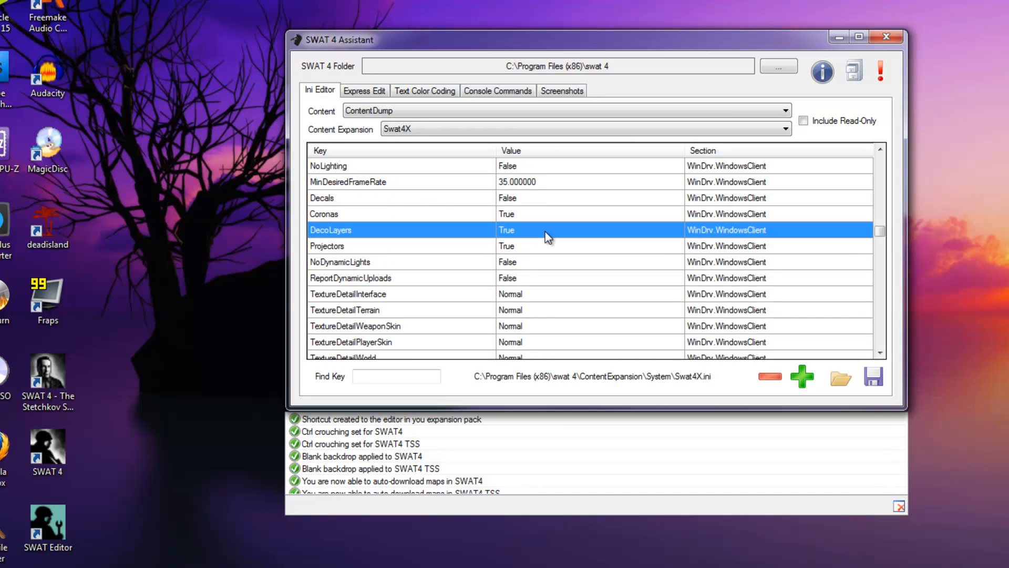
double_click(547, 236)
double_click(533, 236)
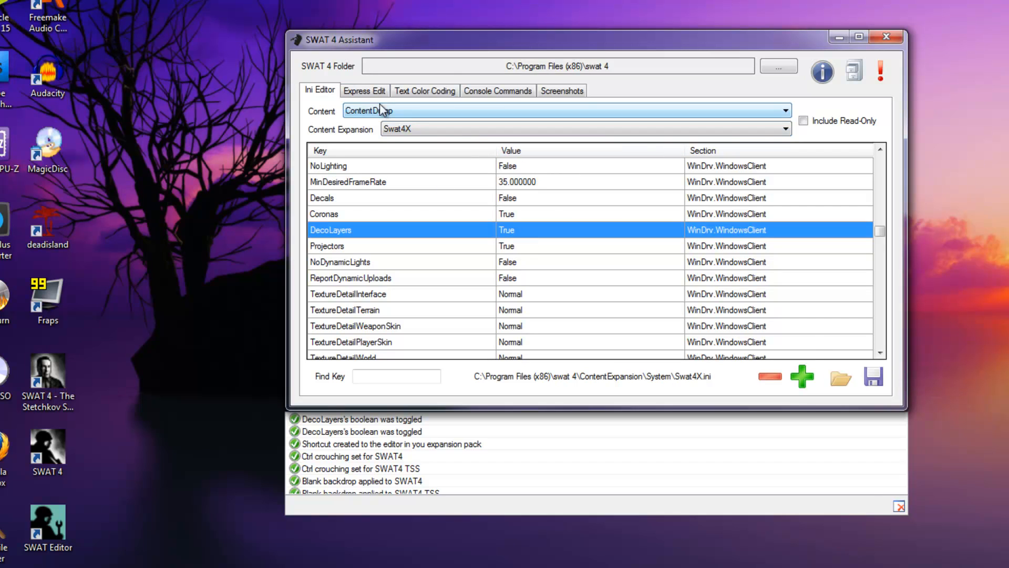
Enter "Good Game!" as the sample text for text color coding.
click(428, 92)
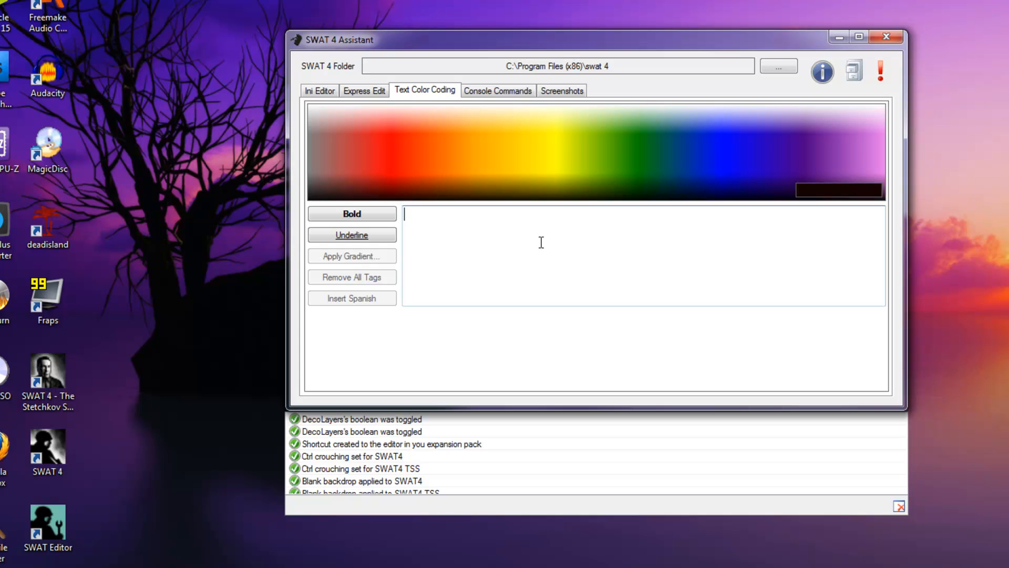
text(Goog)
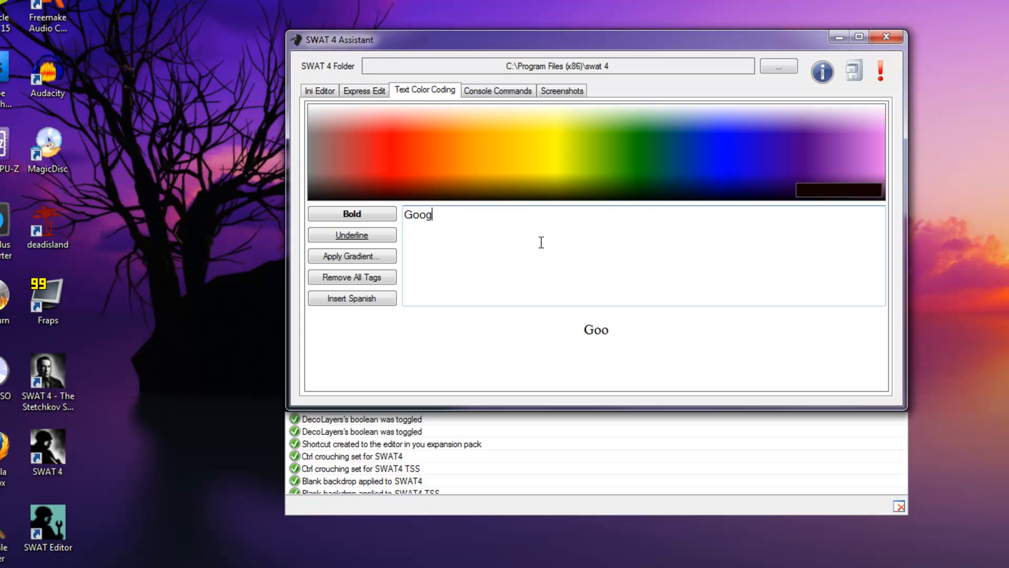
key(BackSpace)
text(d Game!)
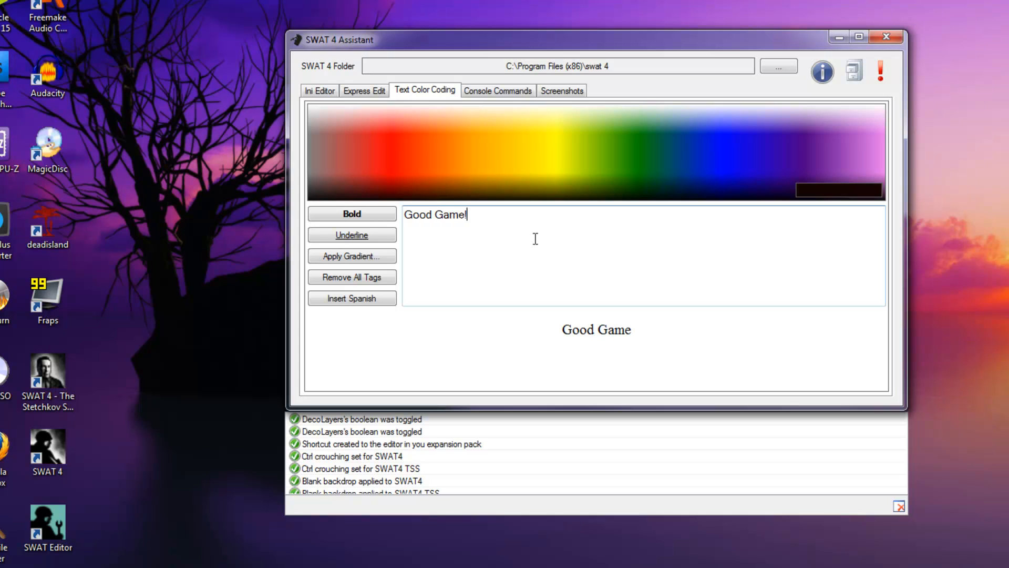
Insert color tags character by character from the start of "Good Game!", running from red through orange, yellow, green and blue to purple.
click(408, 215)
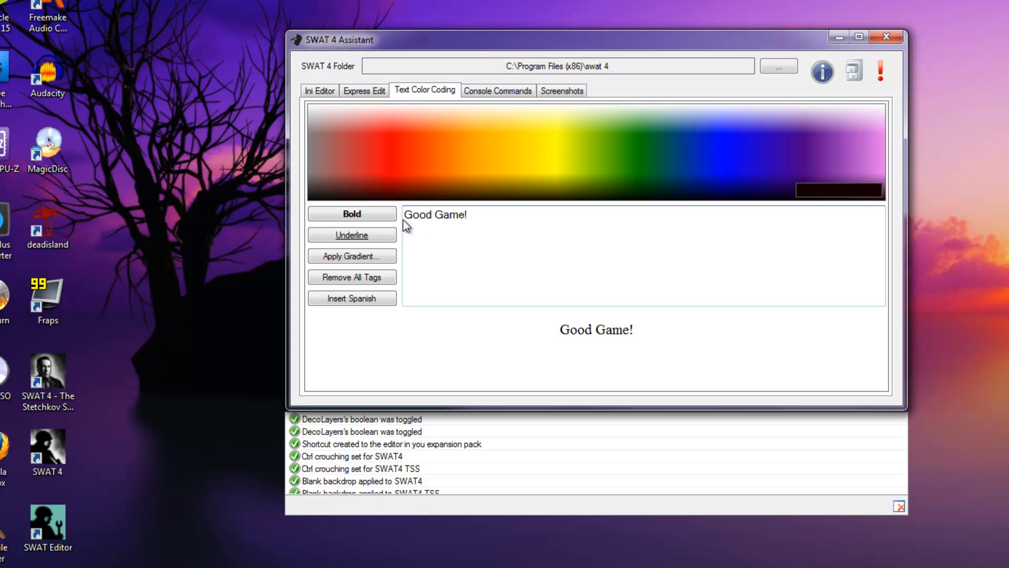
click(379, 160)
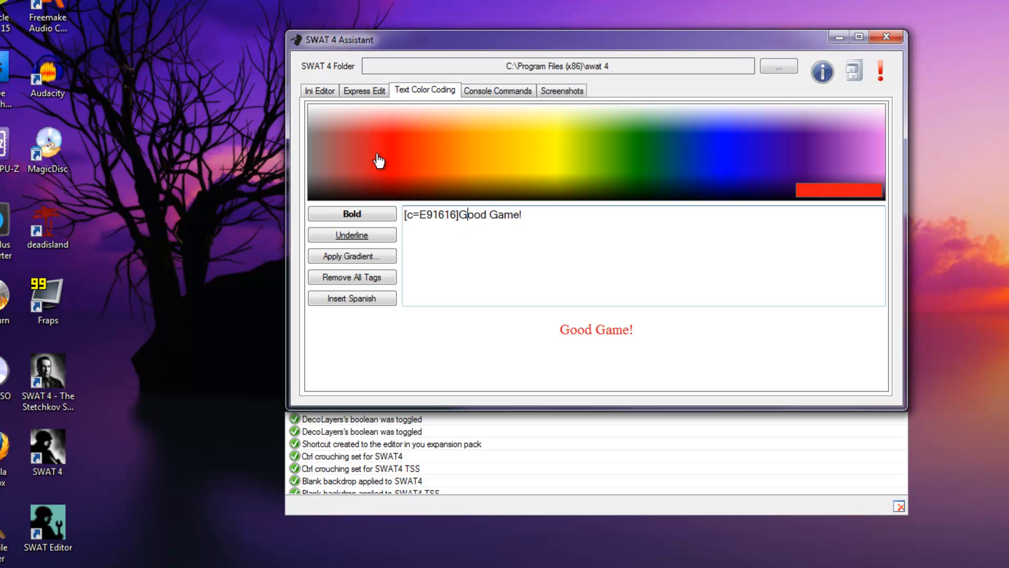
click(433, 153)
click(497, 155)
click(565, 152)
click(671, 163)
click(759, 173)
click(830, 165)
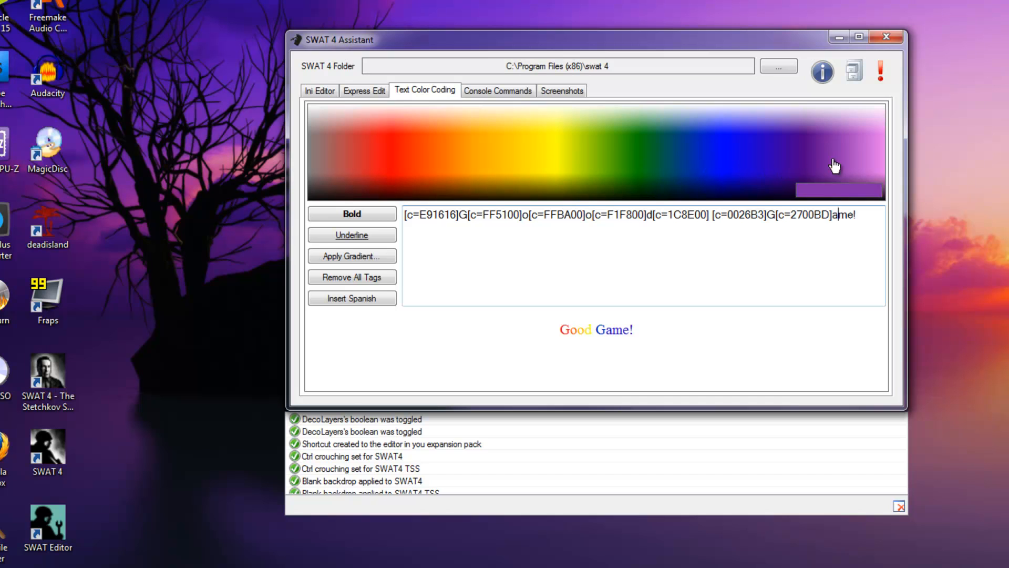
click(830, 165)
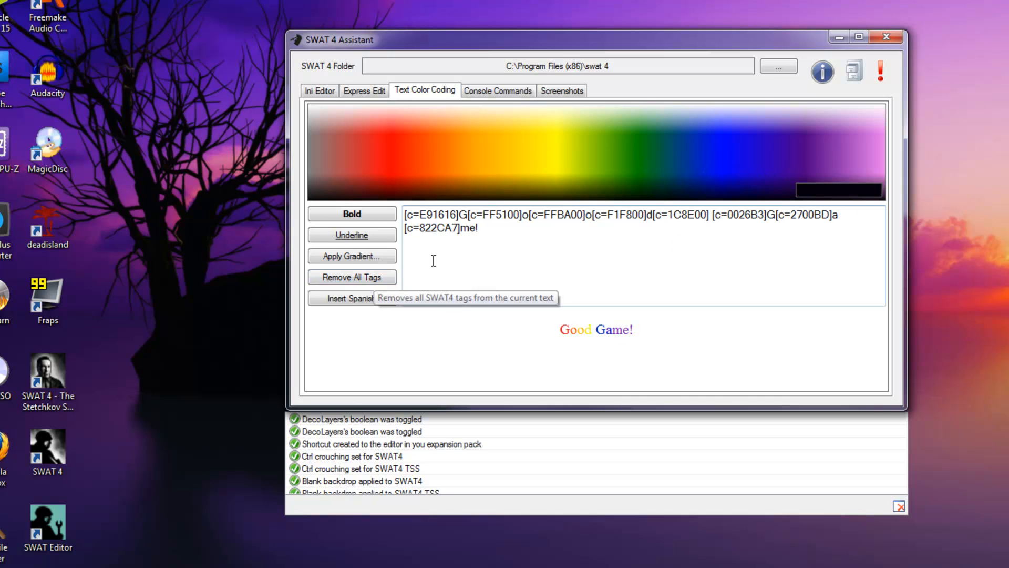
Apply a red-to-orange gradient with a yellow middle color to the "Good Game!" text.
click(374, 258)
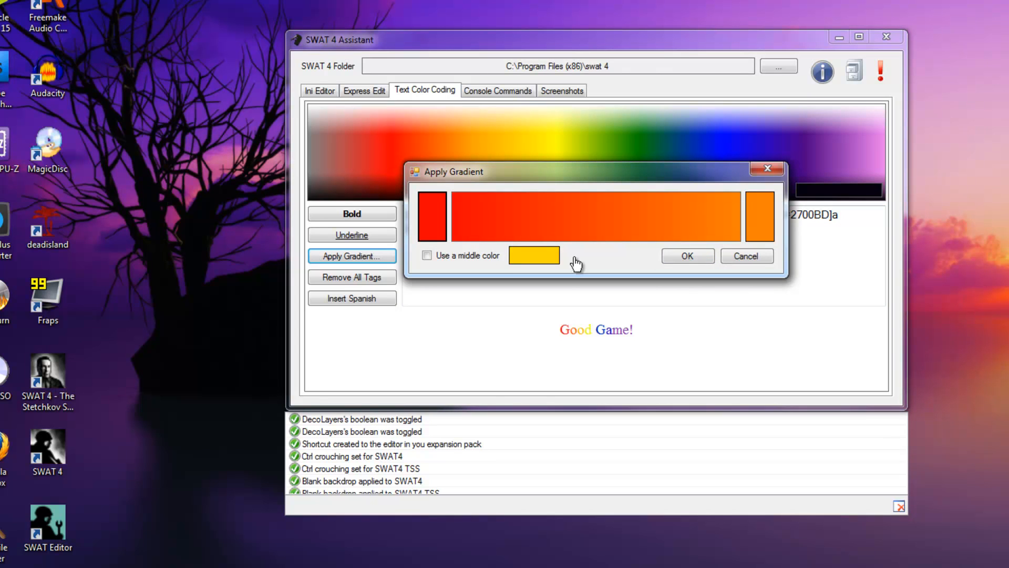
click(428, 255)
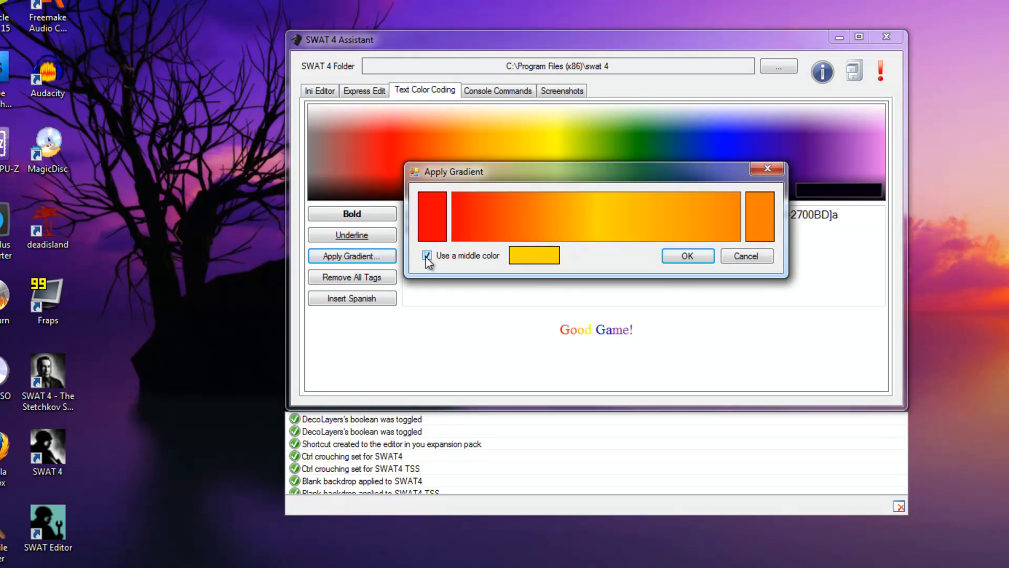
click(686, 257)
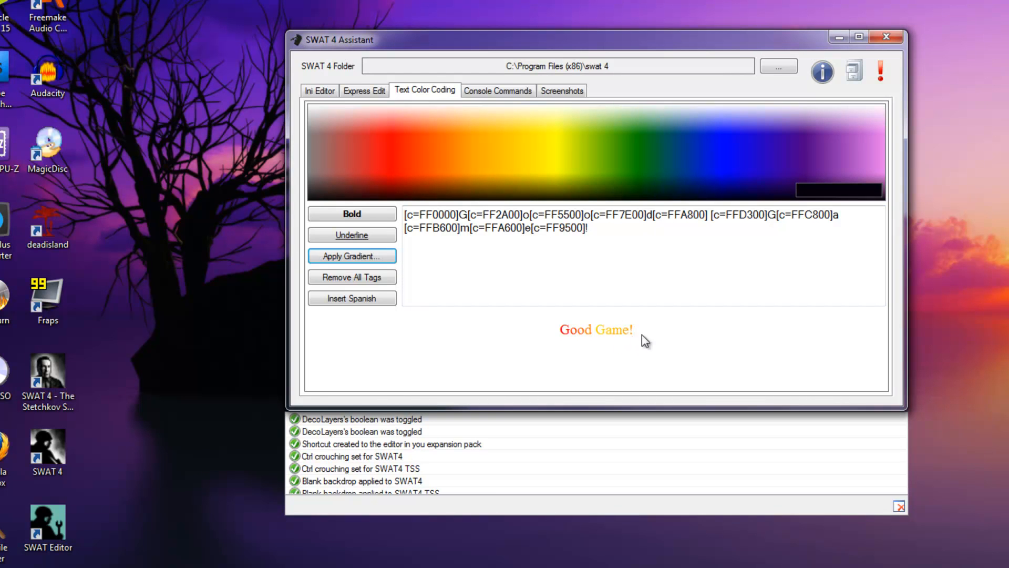
Underline the final "e!" of the tagged text and make the whole text bold.
drag(654, 333, 593, 327)
click(619, 249)
drag(620, 249, 348, 204)
click(634, 241)
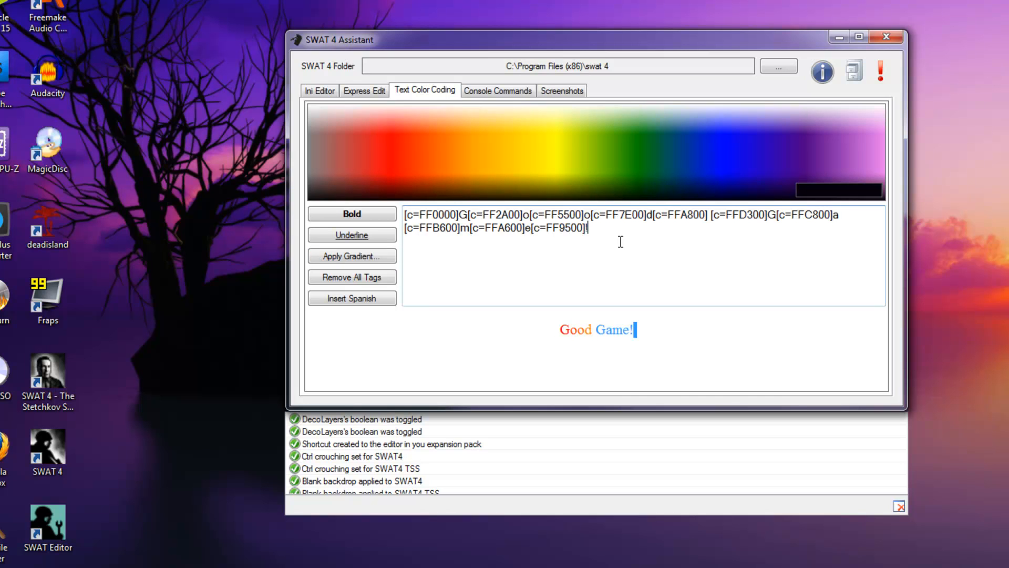
drag(597, 228, 506, 228)
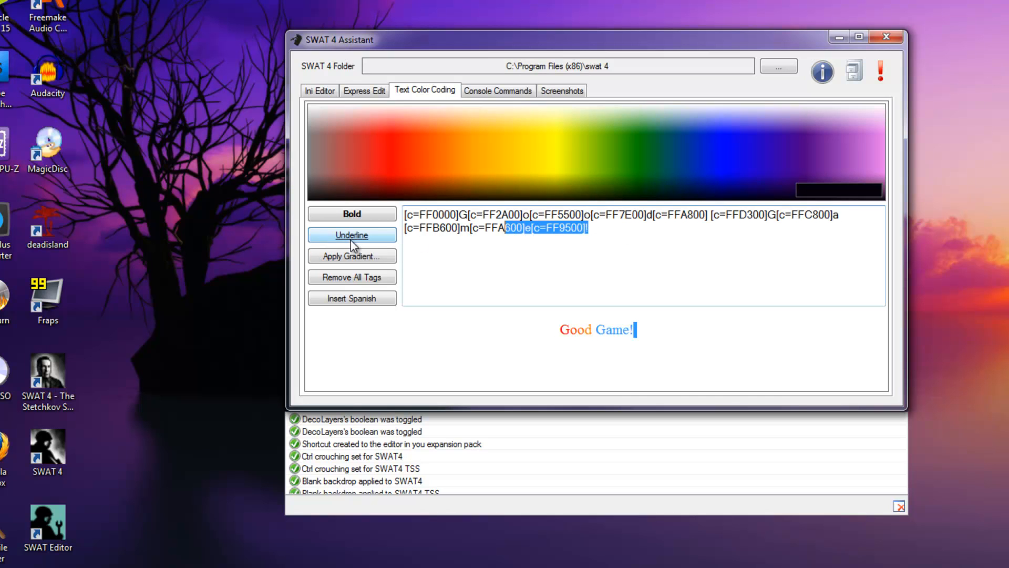
click(600, 233)
drag(609, 230, 528, 228)
click(612, 232)
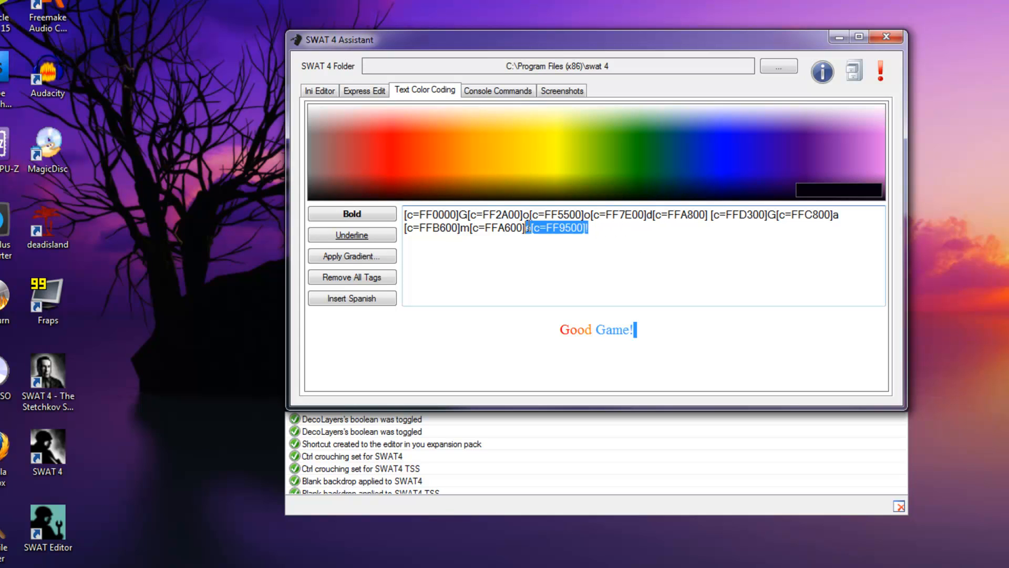
click(357, 236)
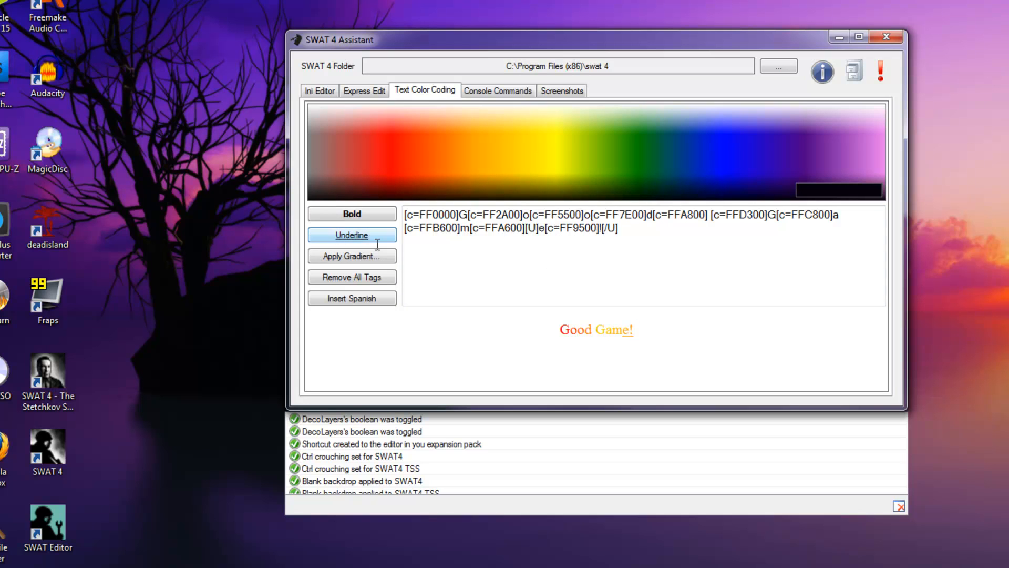
drag(646, 241, 405, 214)
click(349, 215)
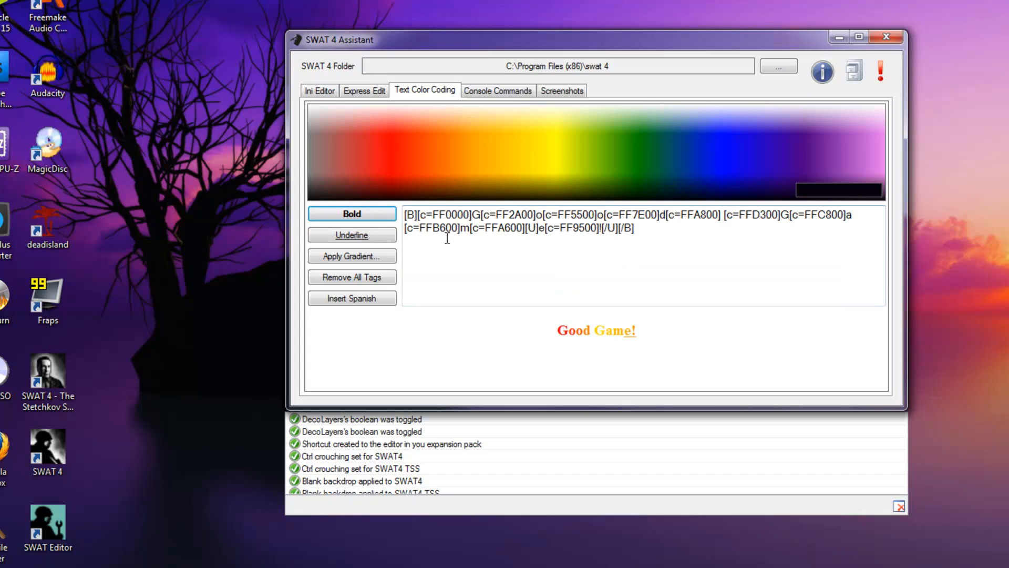
Select the entire tagged text and strip all SWAT 4 tags from it.
drag(705, 231, 271, 179)
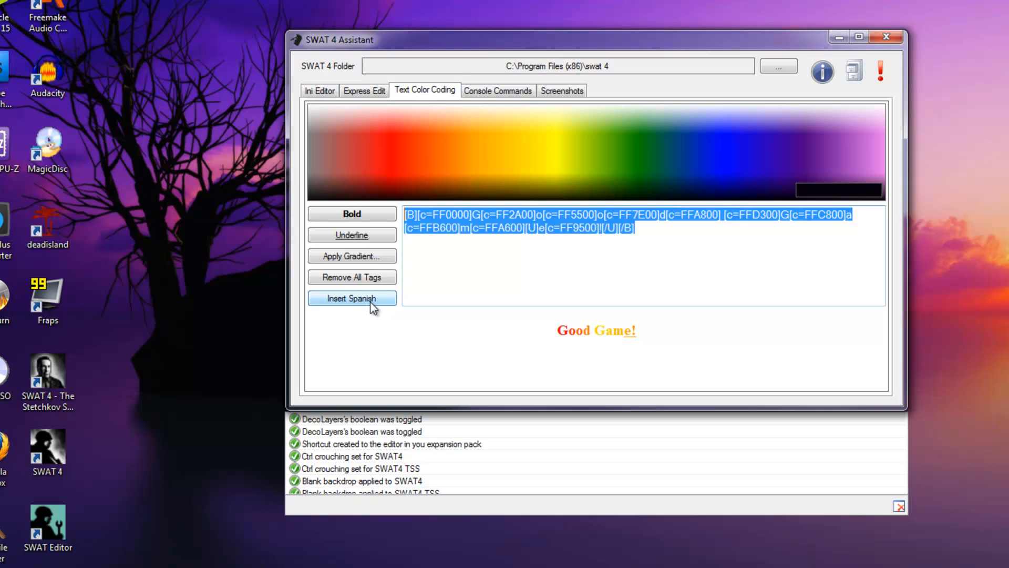
click(686, 239)
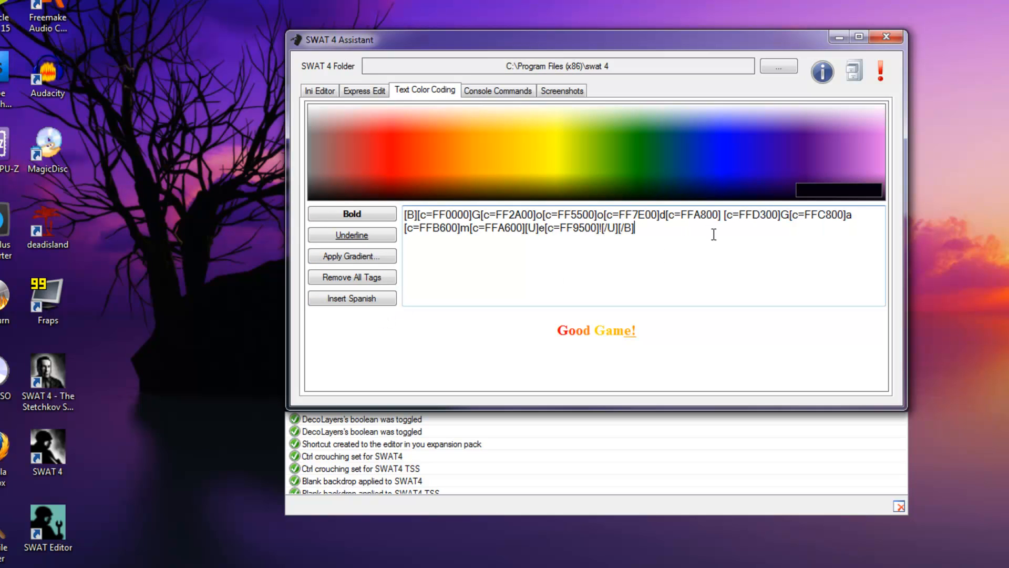
key(ctrl+a)
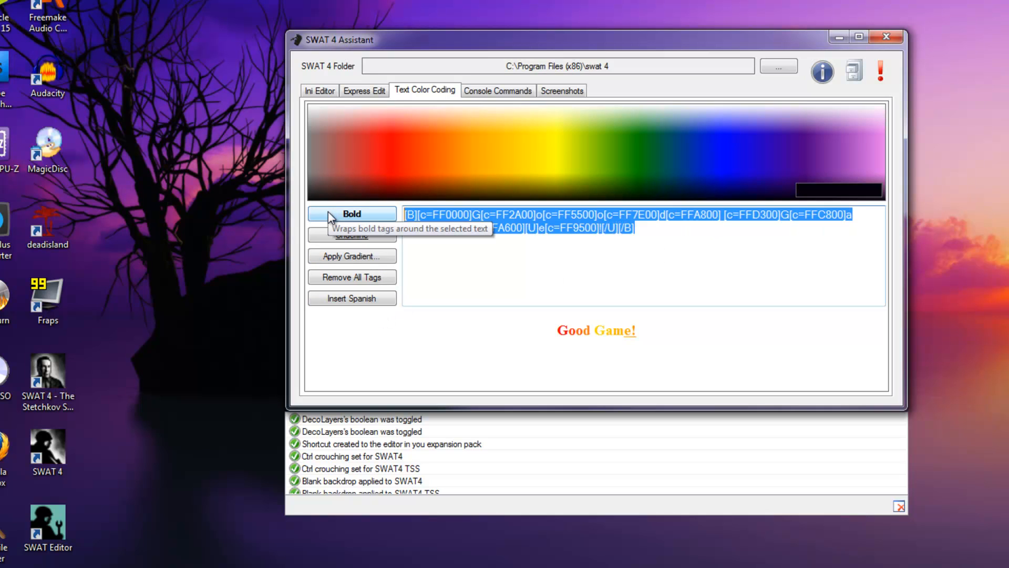
click(656, 239)
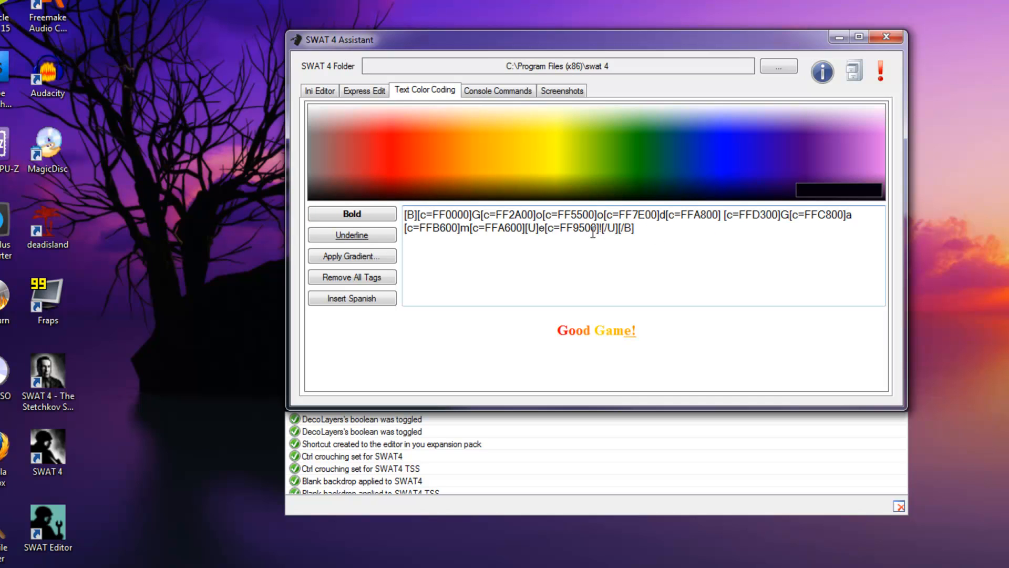
drag(634, 227, 296, 200)
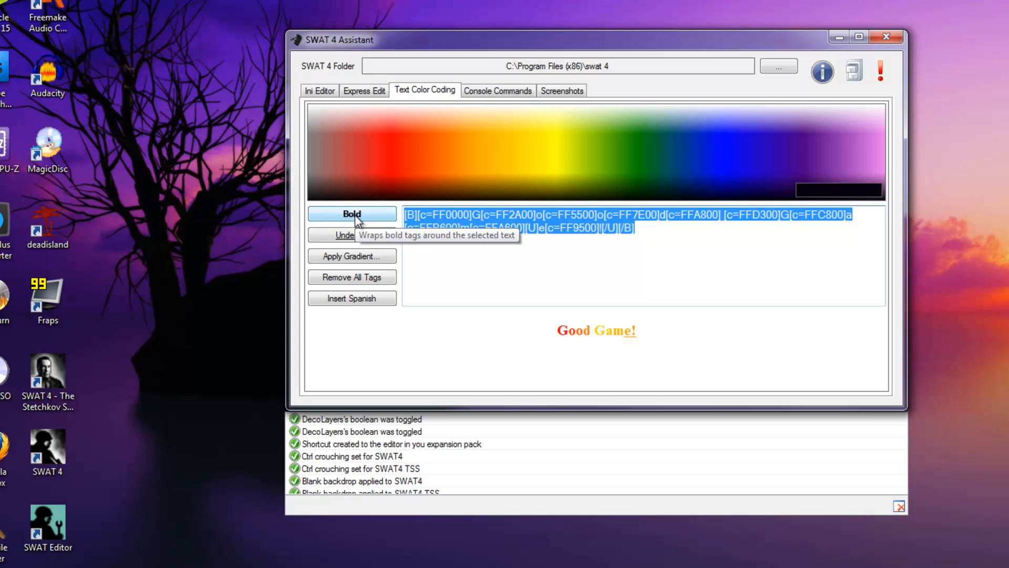
click(362, 282)
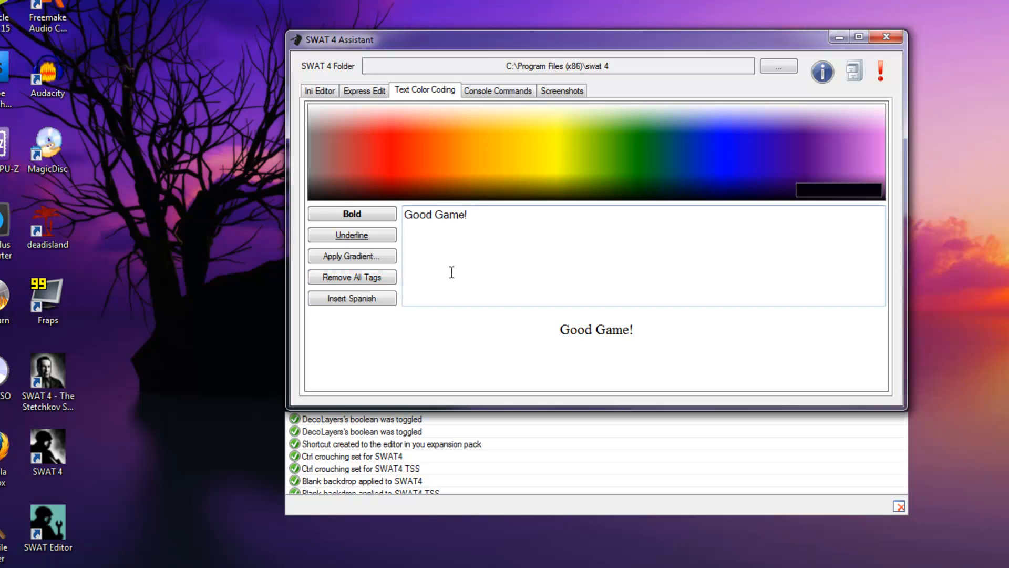
Apply a red-to-black gradient without a middle color to the "Good Game!" text.
click(347, 256)
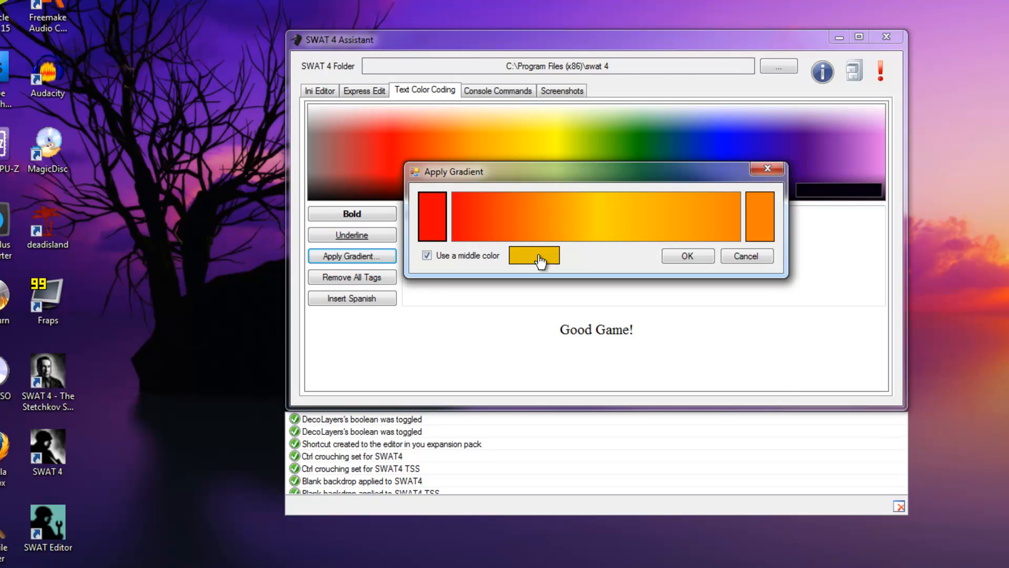
click(750, 231)
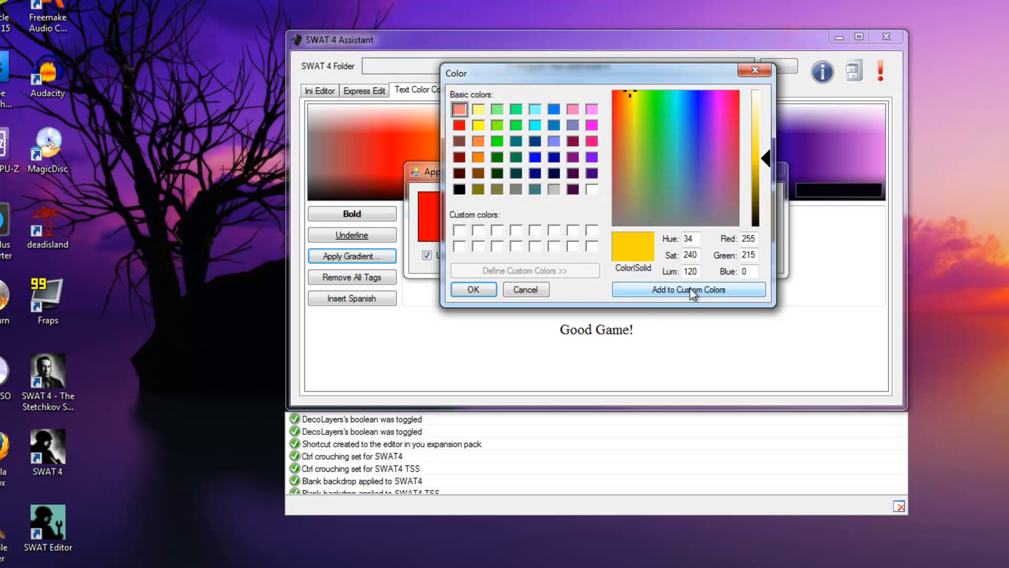
click(519, 289)
click(427, 256)
click(757, 229)
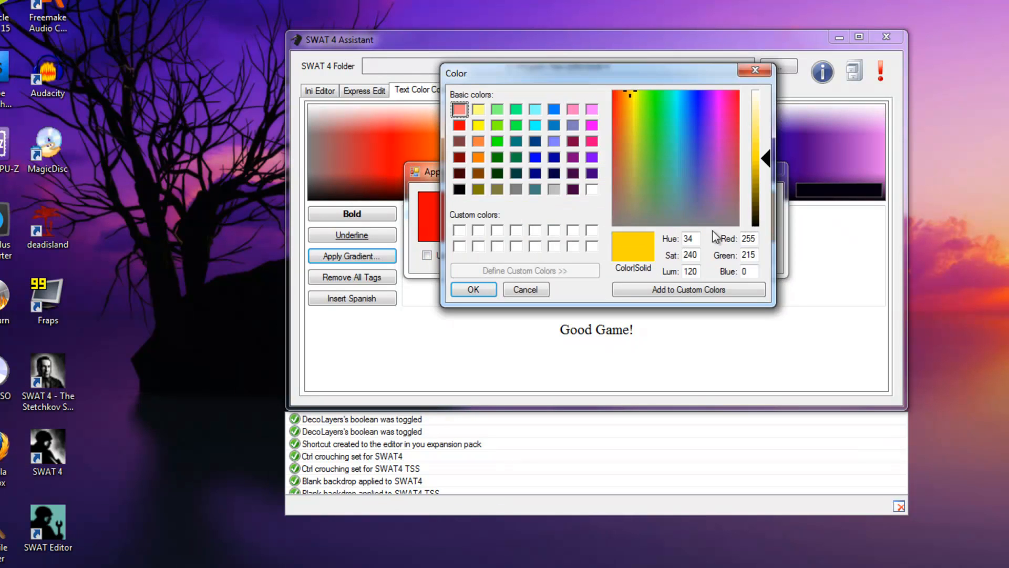
click(459, 189)
click(473, 289)
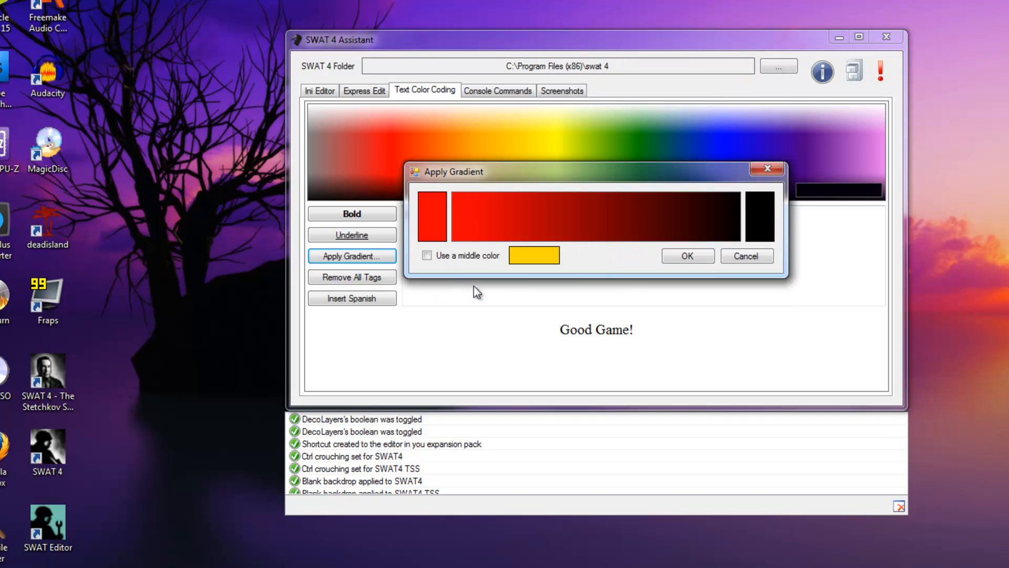
click(695, 257)
click(595, 282)
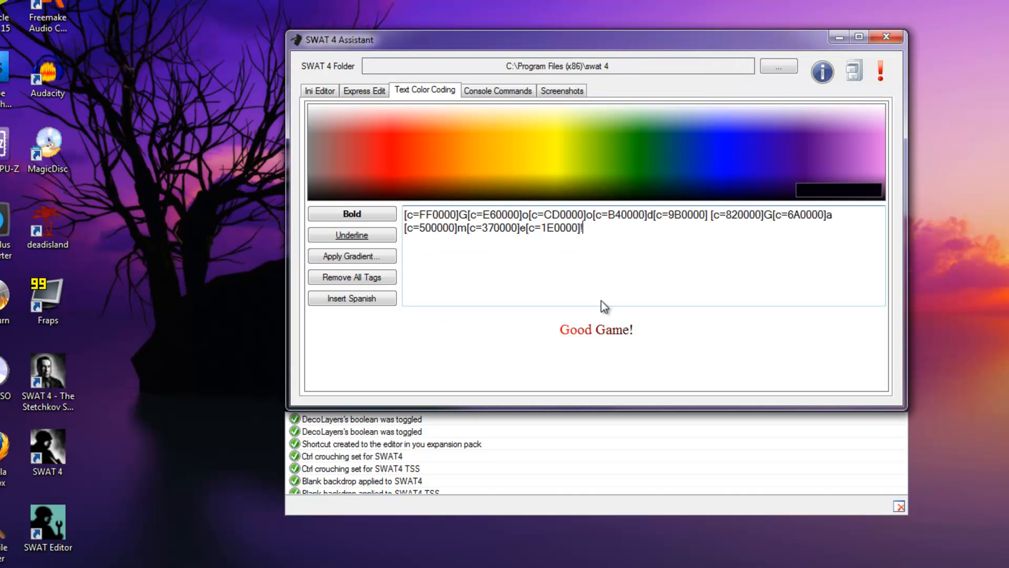
Insert the Spanish translation for the gradient-tagged text and again for the plain text "Good Game".
click(374, 302)
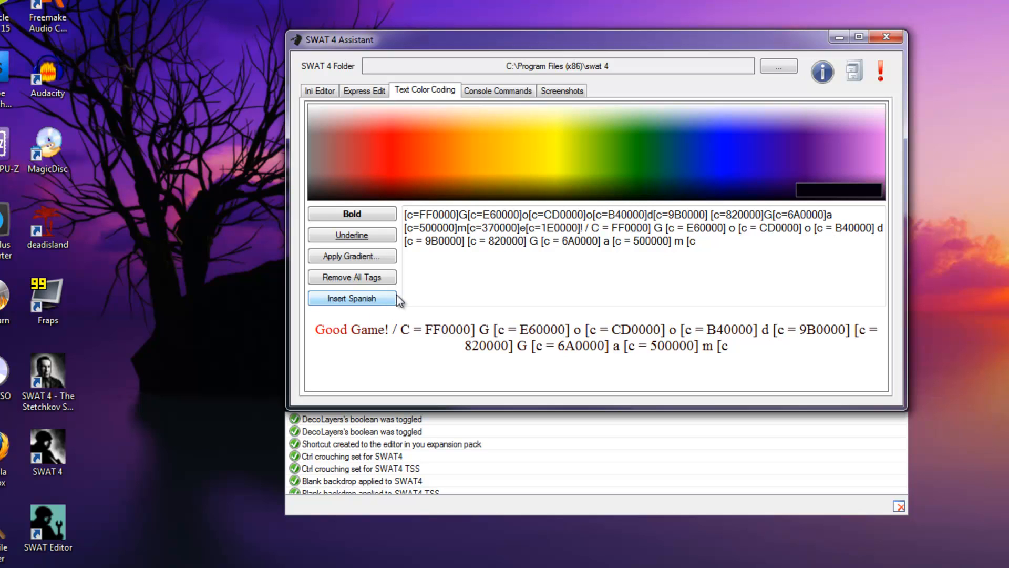
click(362, 297)
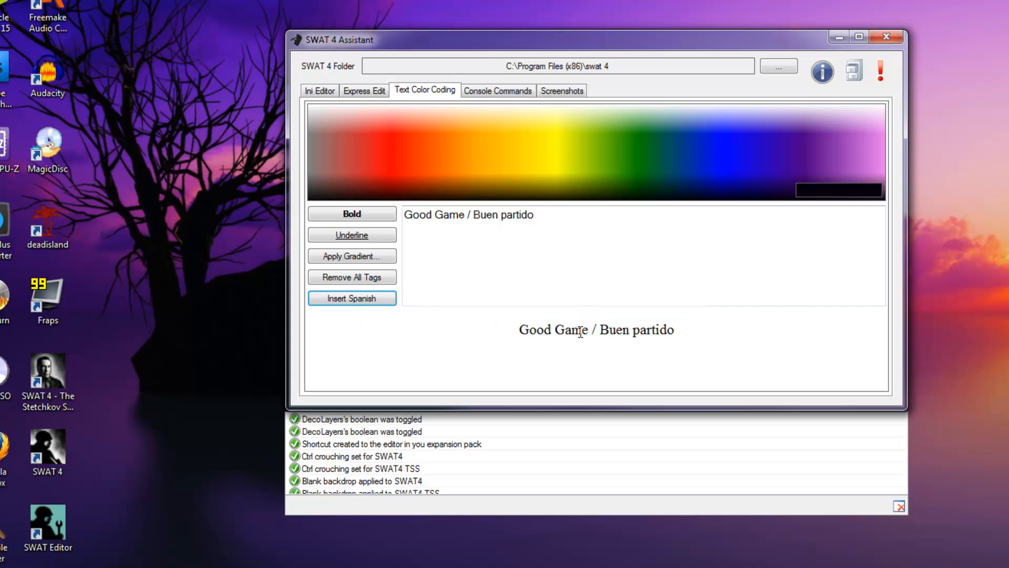
drag(587, 329, 677, 329)
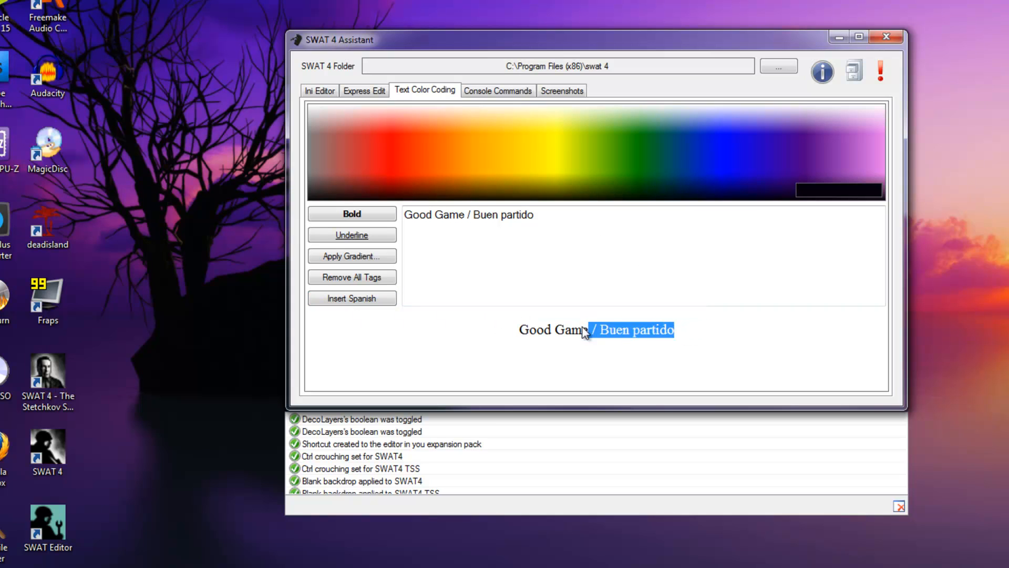
drag(519, 331, 600, 330)
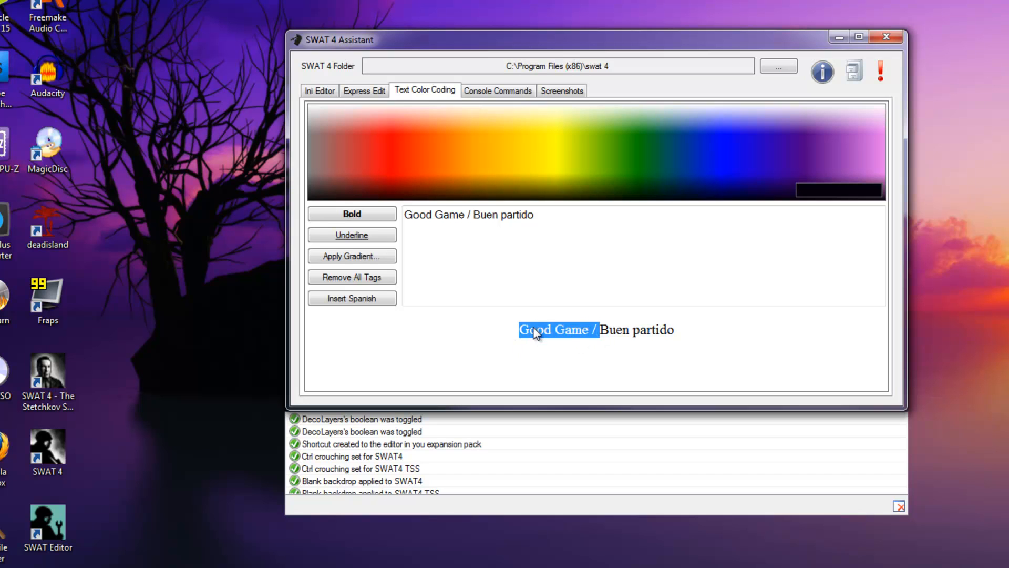
click(576, 235)
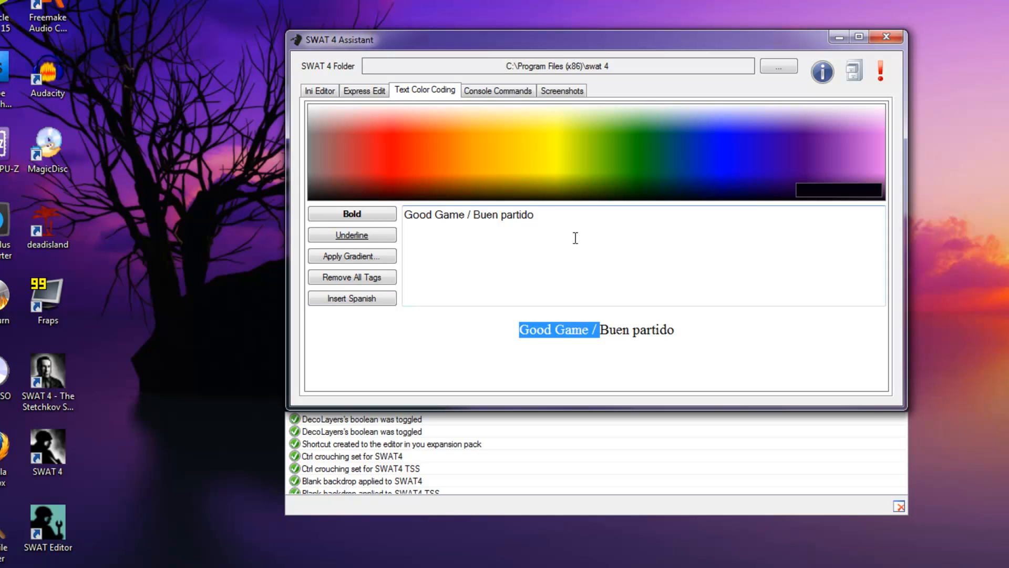
double_click(556, 330)
drag(666, 331, 693, 328)
click(538, 212)
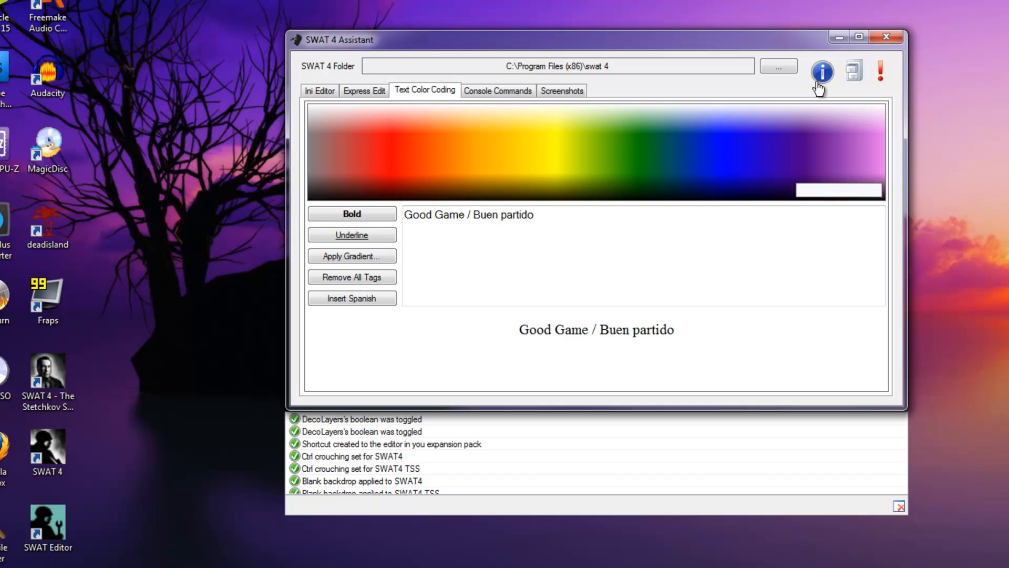
Browse the Administrator console commands and view the descriptions of individual commands such as Get and KickBan.
click(497, 93)
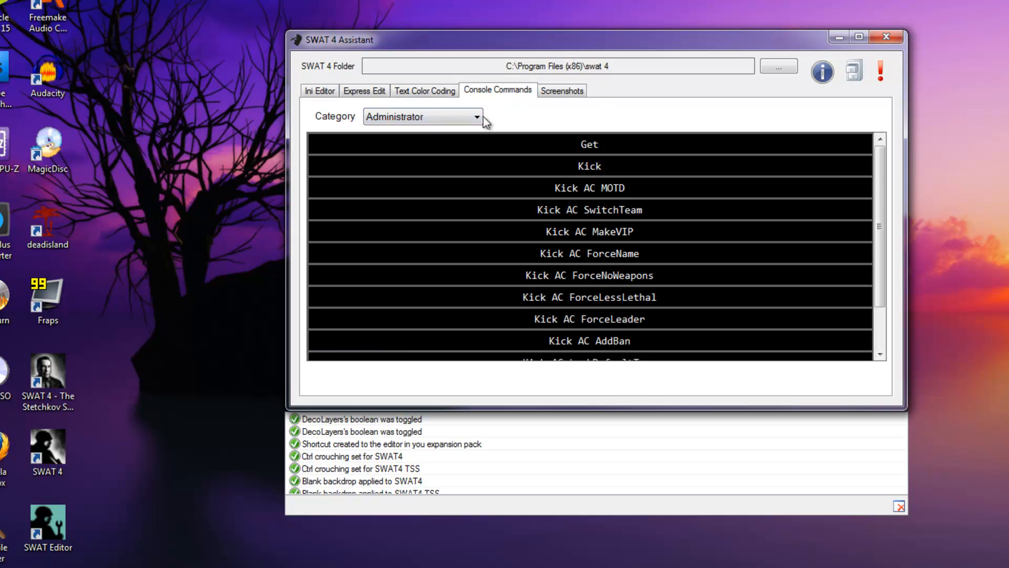
mouse_move(881, 168)
mouse_down()
mouse_move(881, 266)
mouse_move(892, 163)
mouse_up()
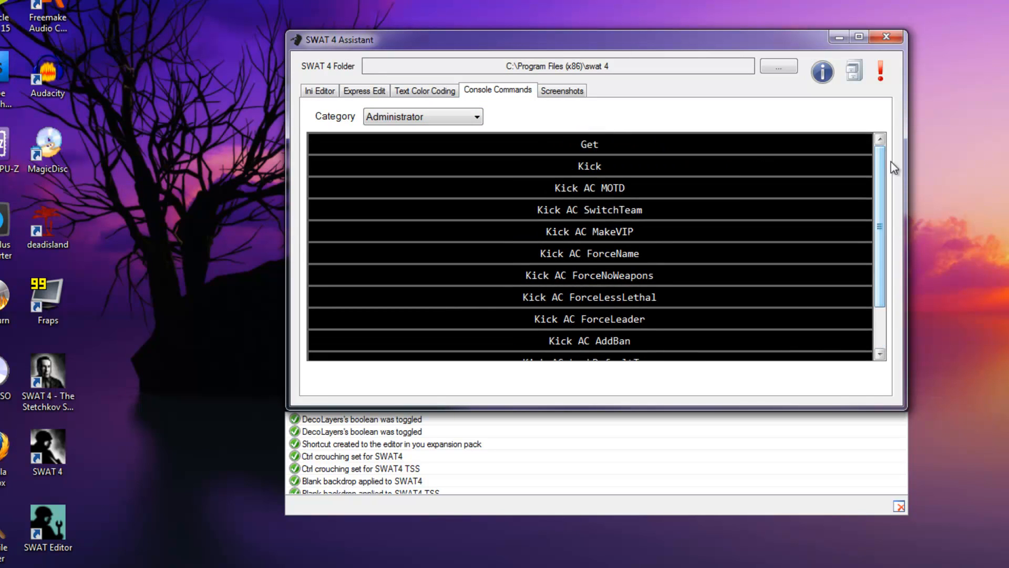
click(608, 146)
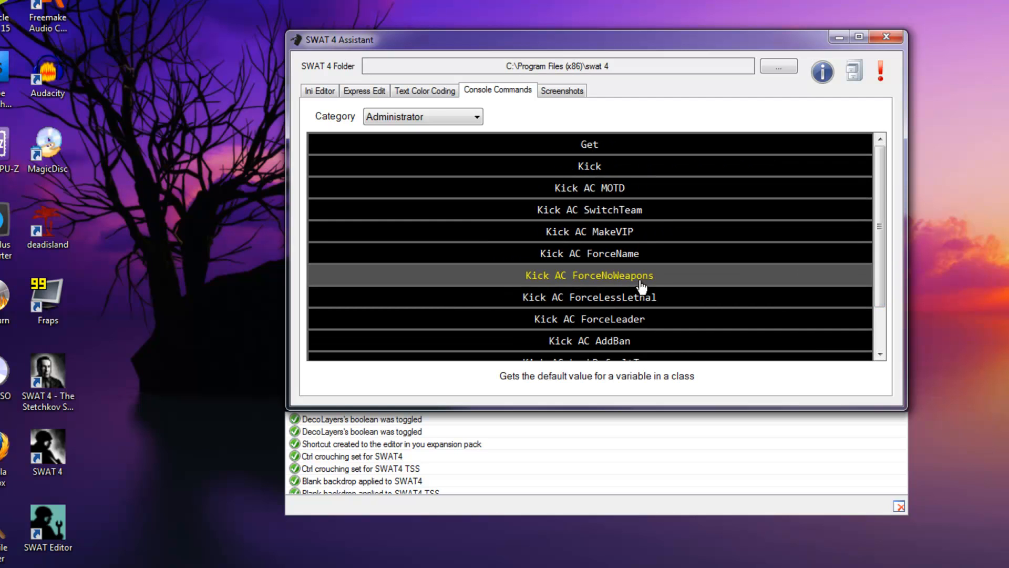
scroll(878, 234, down, 1)
drag(877, 227, 877, 254)
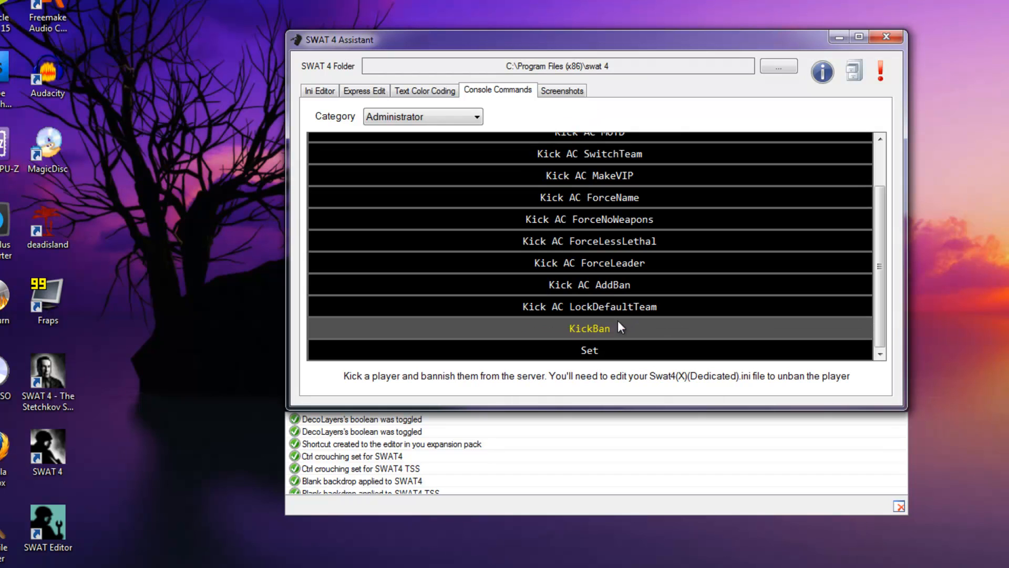
Switch the console command category to Client and then to Developer Related.
click(470, 120)
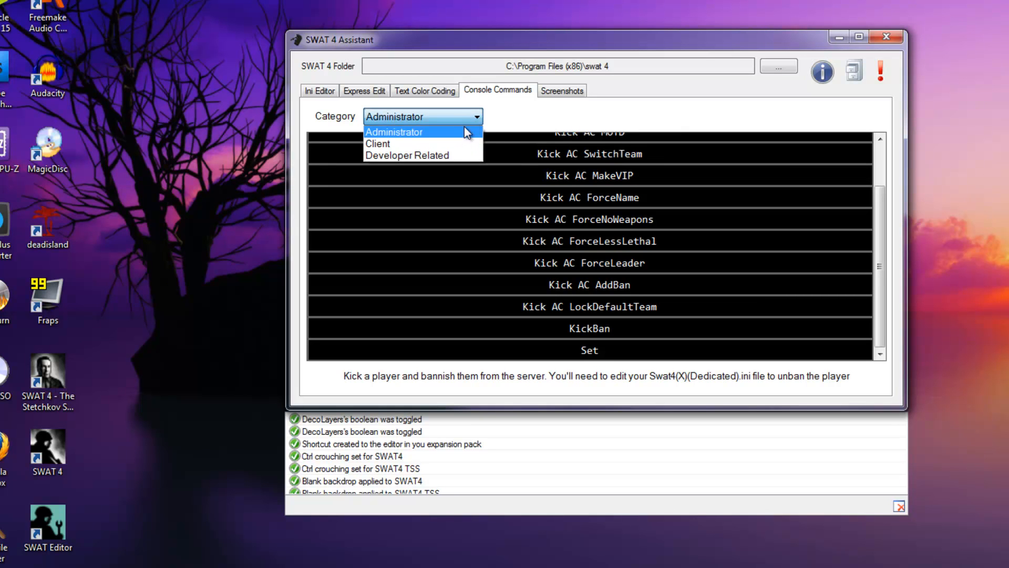
click(450, 143)
click(452, 113)
click(419, 155)
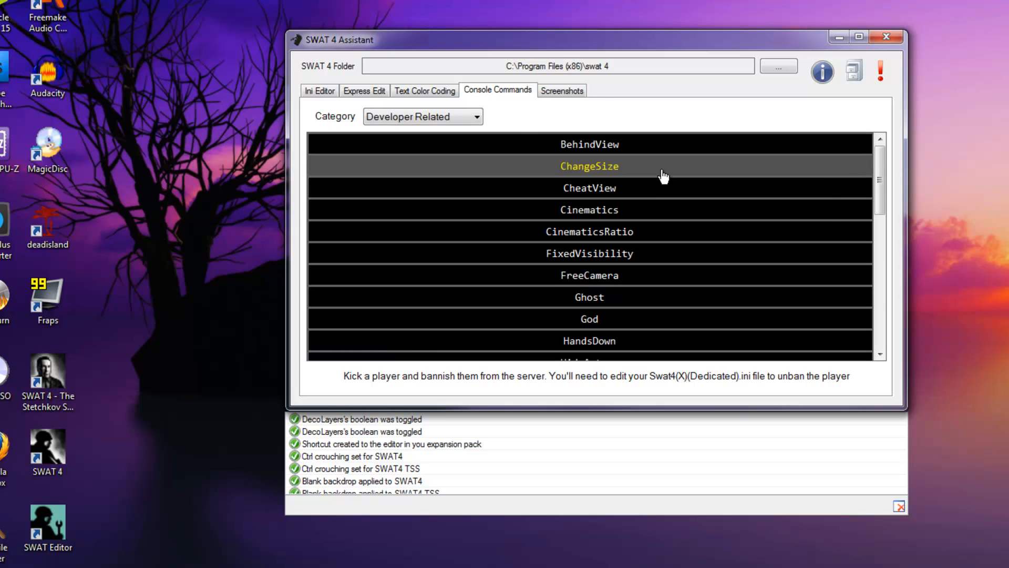
View the descriptions of the Cinematics and FreeCamera developer commands.
click(488, 215)
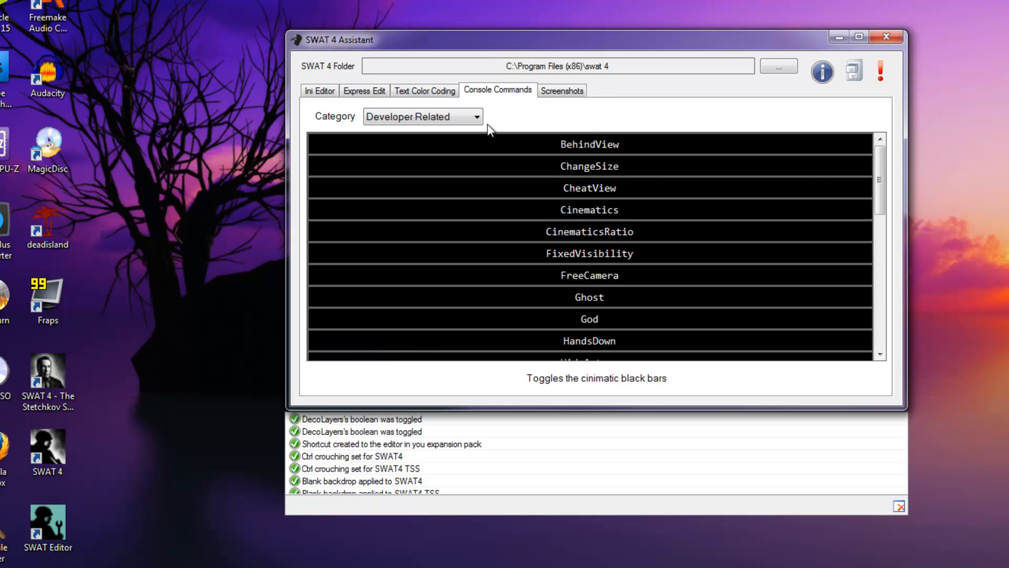
drag(877, 183, 884, 203)
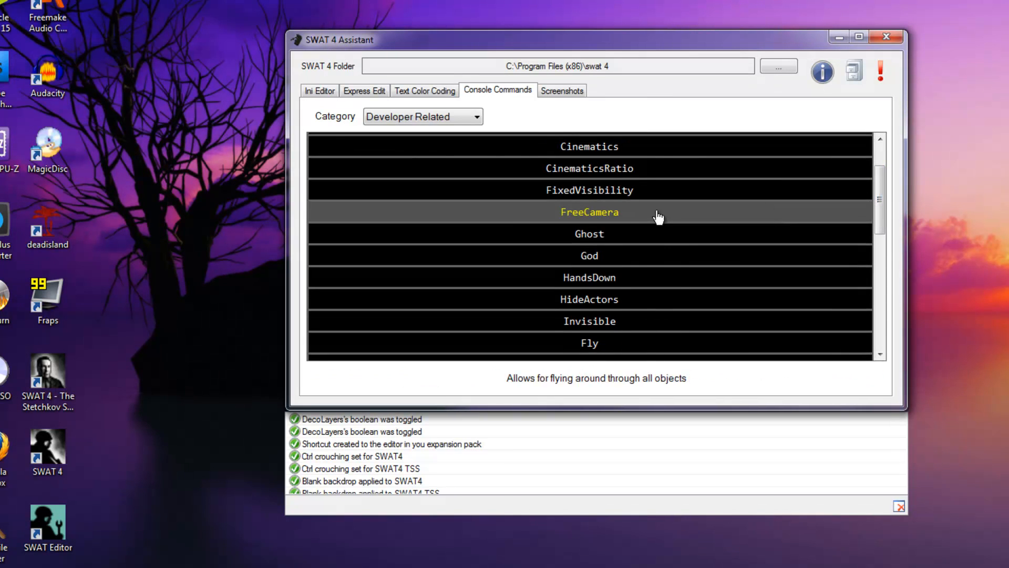
click(610, 216)
mouse_move(878, 189)
mouse_down()
mouse_move(889, 337)
mouse_move(881, 176)
mouse_up()
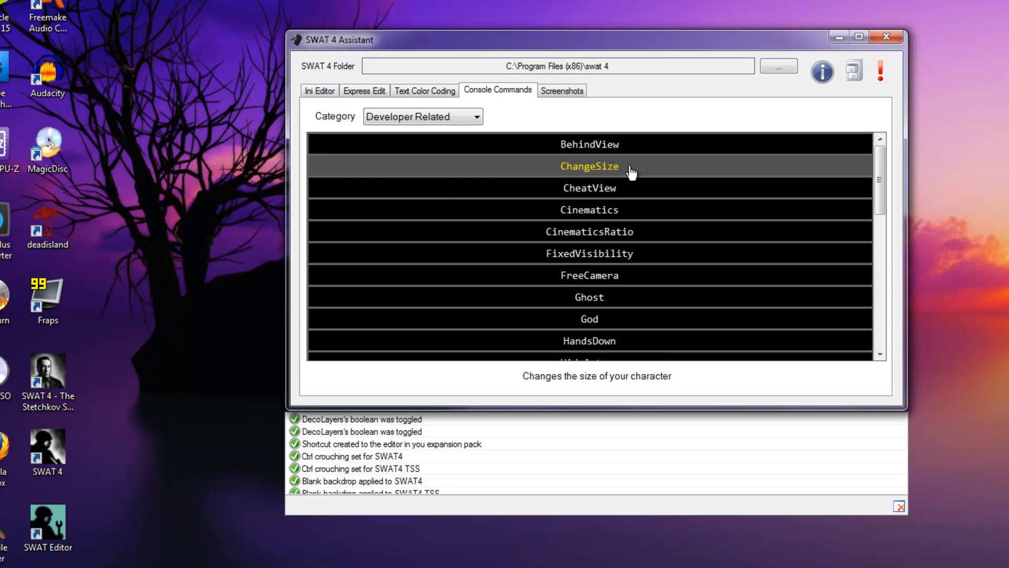
Expand the ChangeSize command and examine its description, parameters and example picture.
click(605, 174)
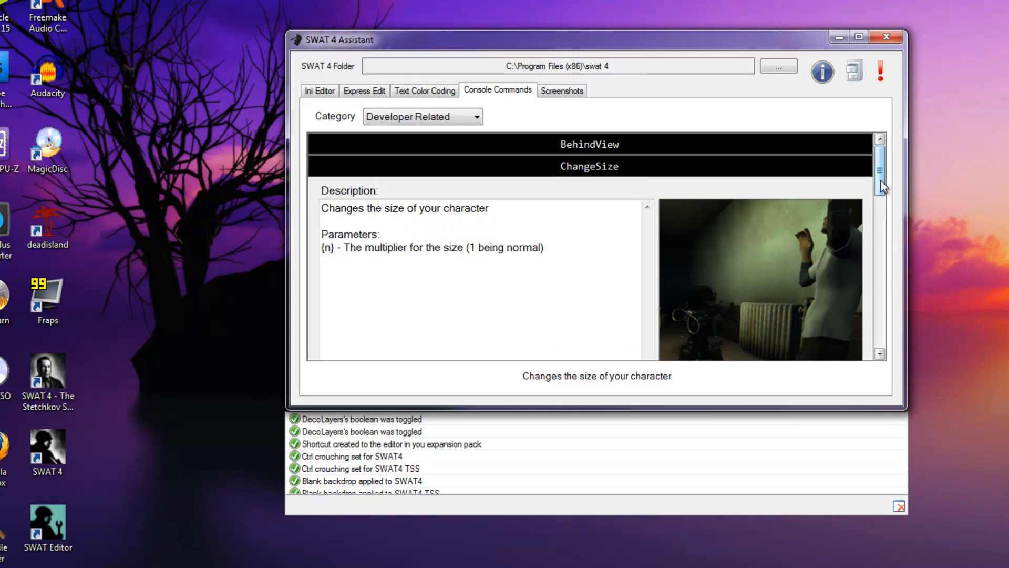
scroll(881, 199, down, 2)
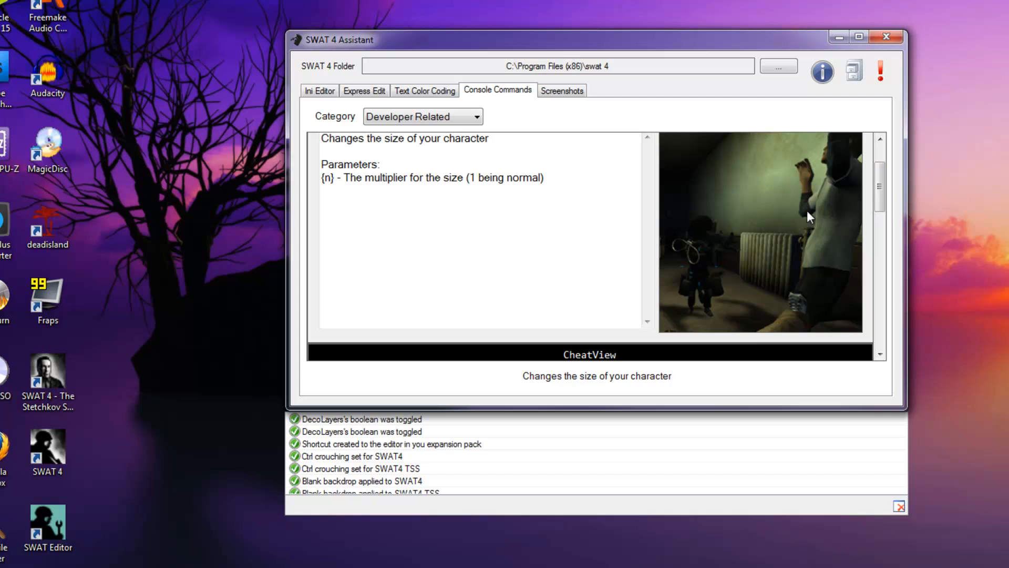
scroll(882, 193, up, 1)
drag(490, 170, 291, 156)
click(563, 226)
scroll(567, 210, up, 1)
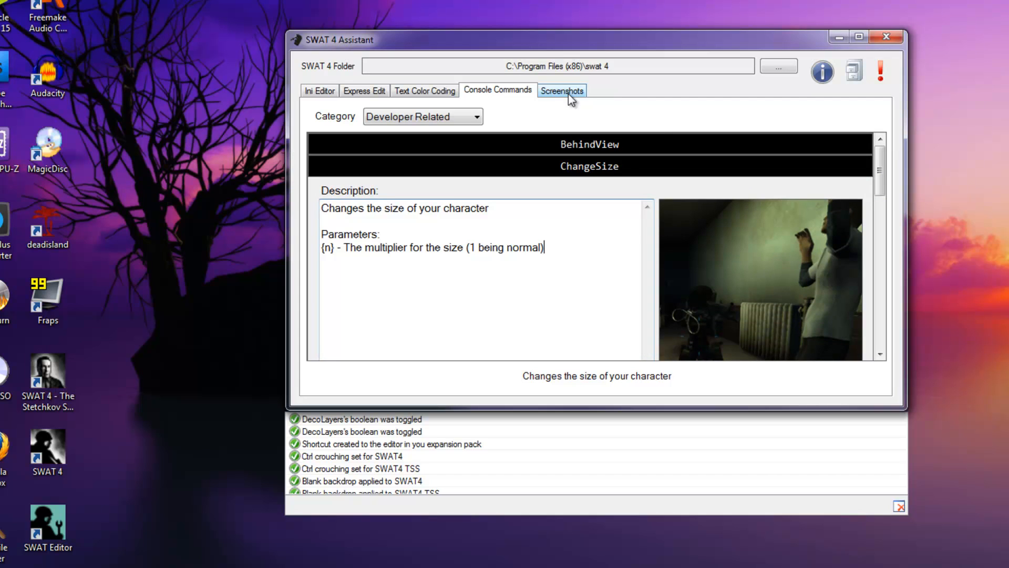
Show the game screenshots at the smallest thumbnail size and widen the program window to fit them in one row.
click(569, 93)
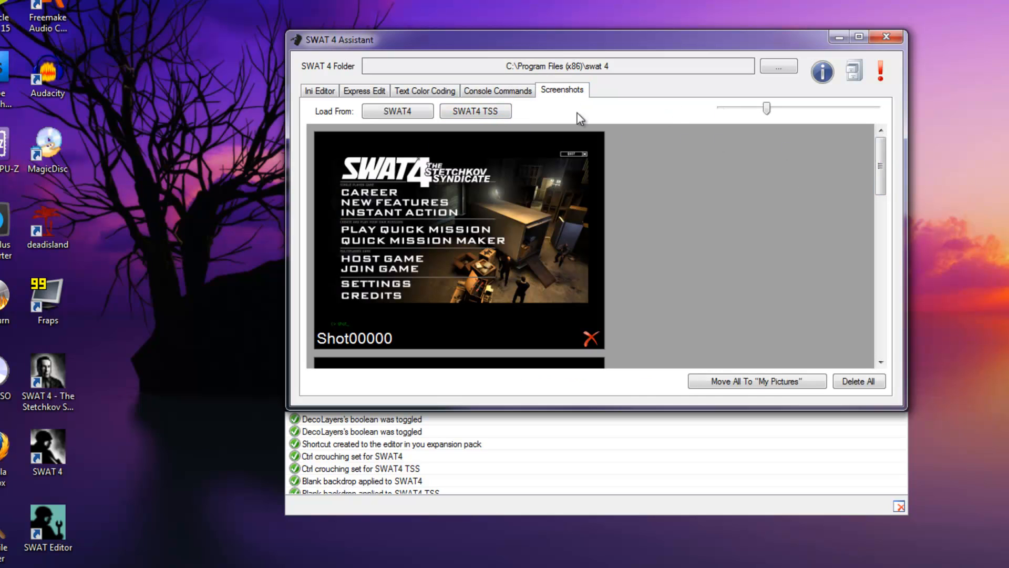
drag(766, 109, 708, 115)
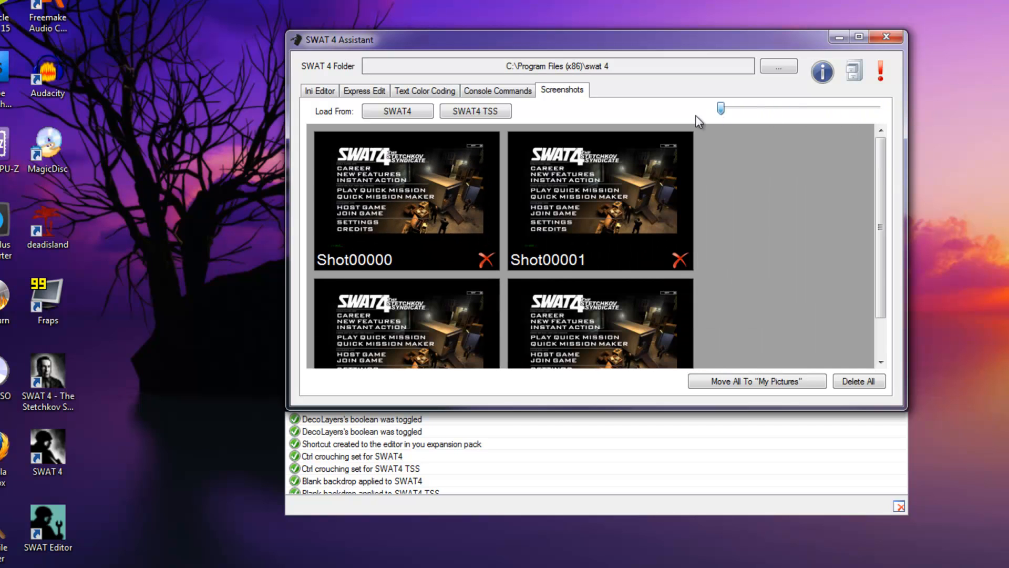
drag(905, 405, 1008, 423)
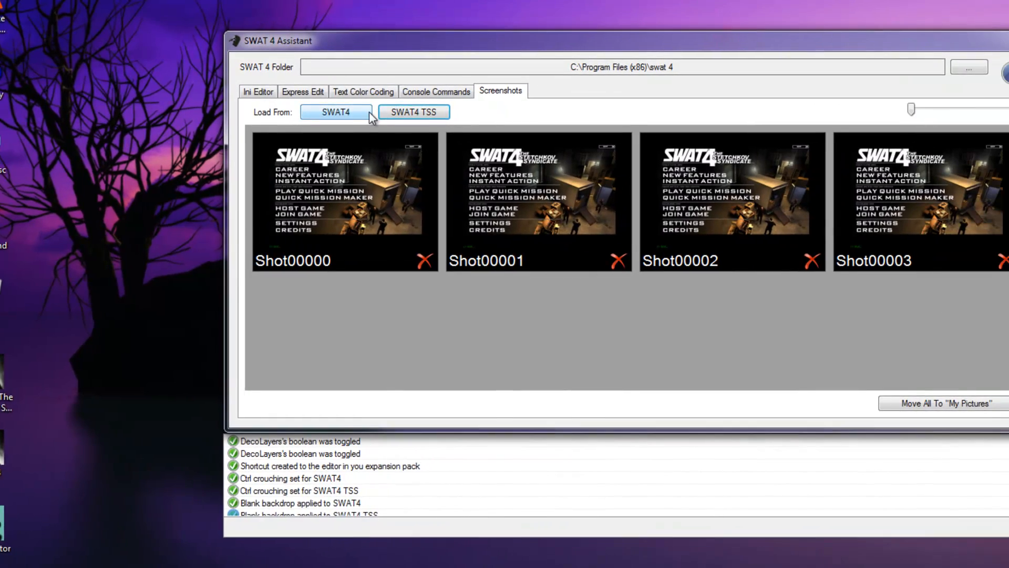
Load the screenshots from SWAT4 TSS and delete Shot00003.
click(408, 113)
click(335, 115)
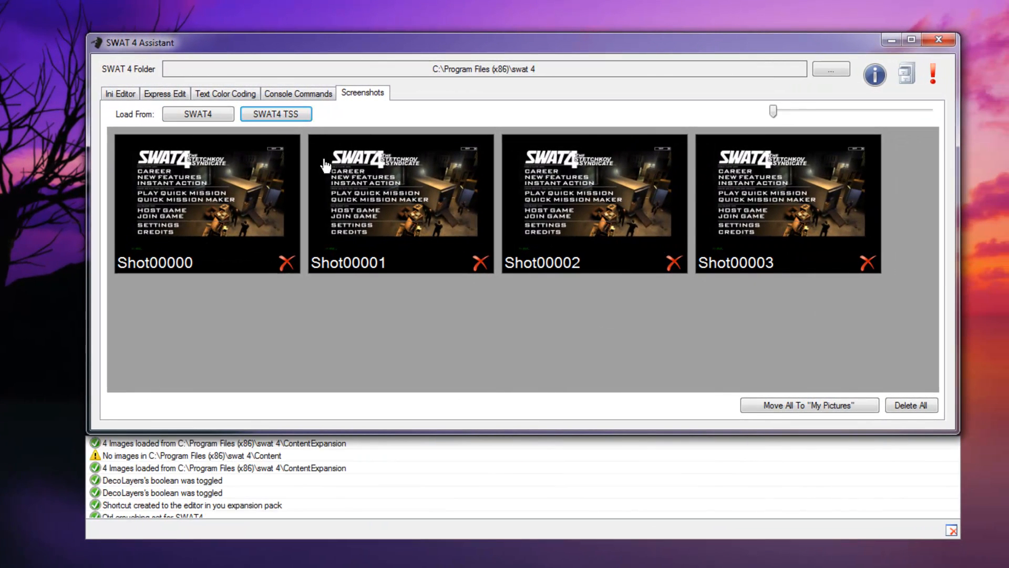
click(867, 263)
Rename the Shot00002 screenshot to "Shot".
double_click(577, 261)
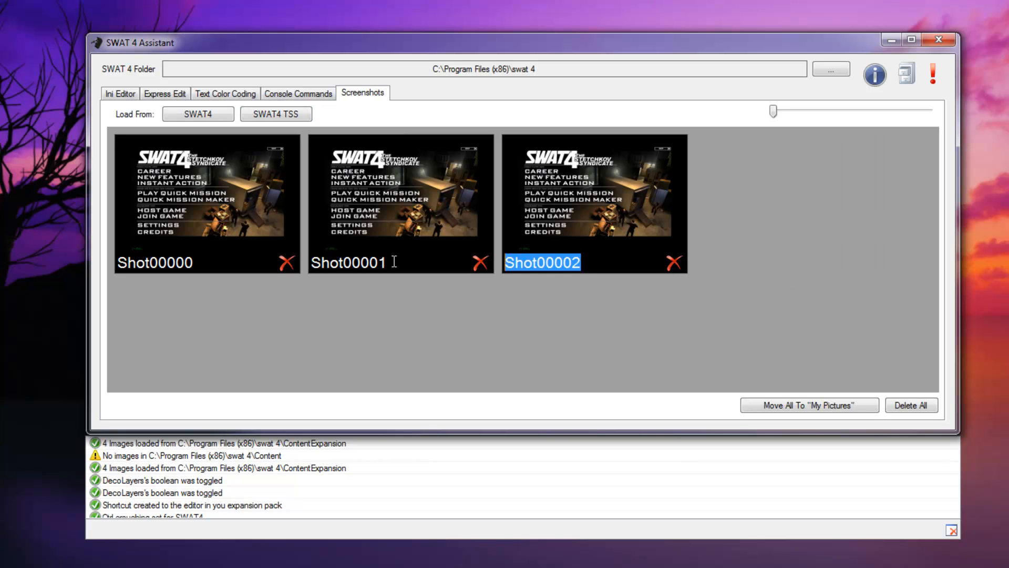
text(Shot)
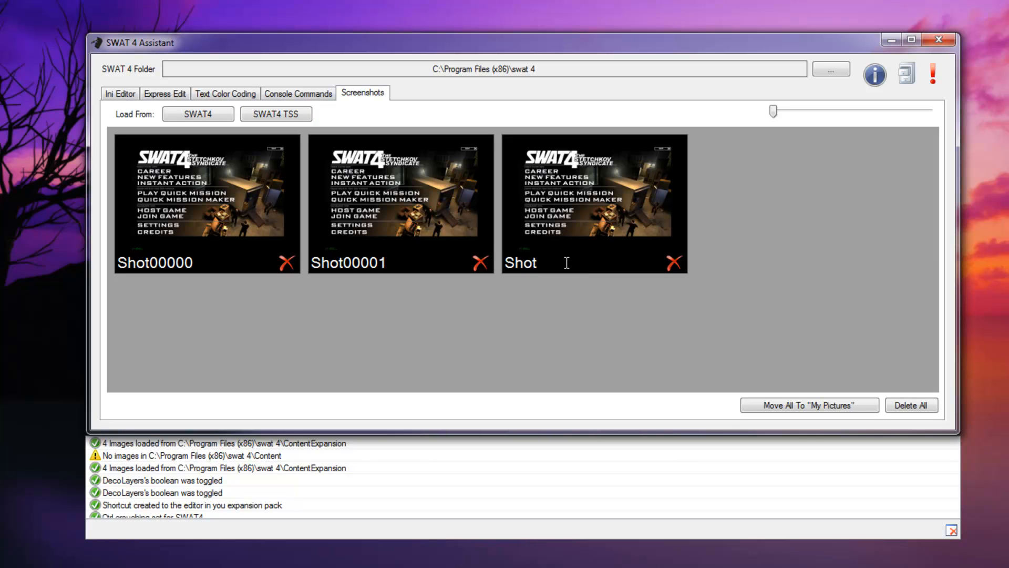
key(Return)
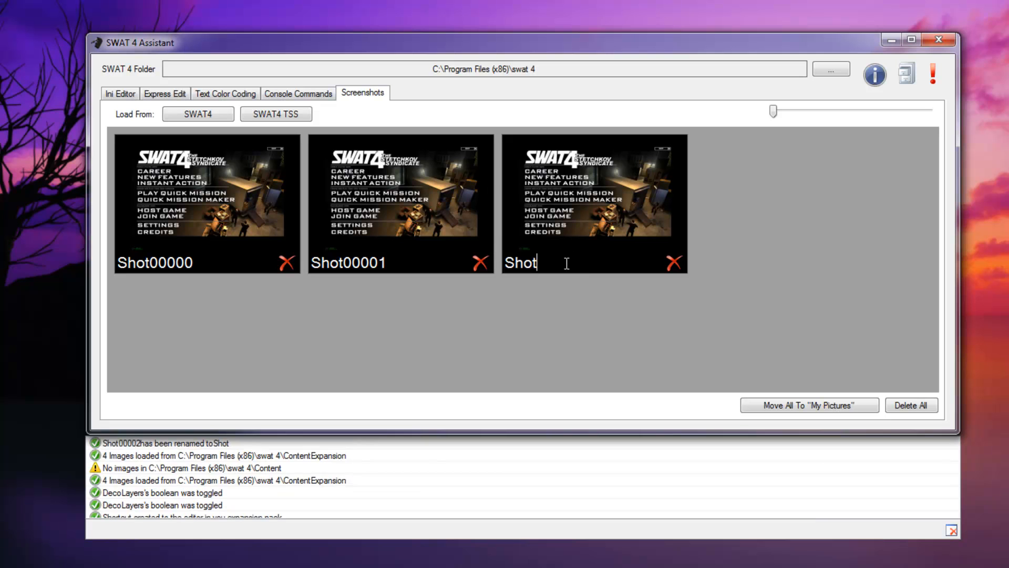
Move all screenshots to My Pictures and check them in the SWAT4 Screenshots folder of the Pictures library.
click(817, 411)
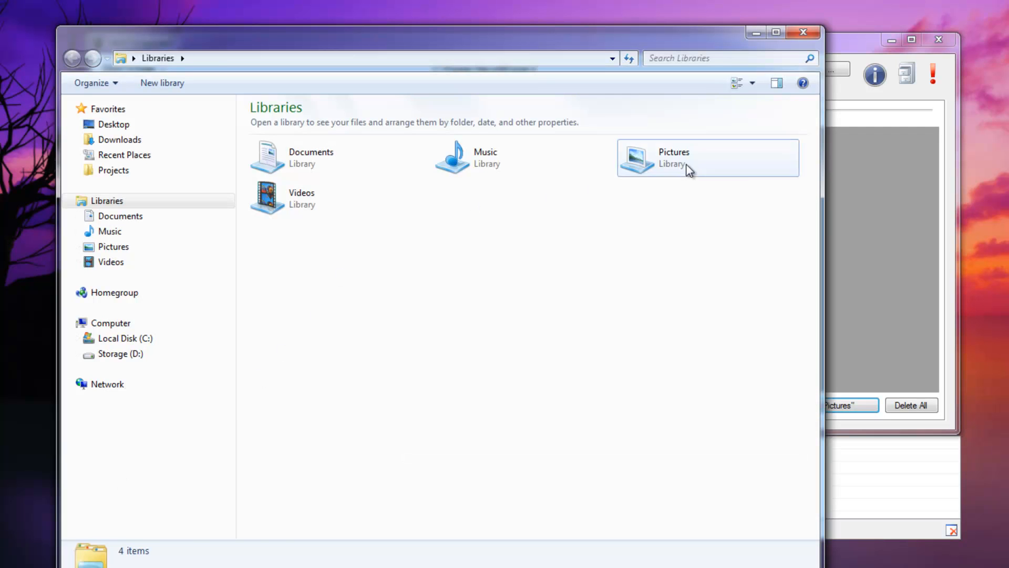
double_click(684, 167)
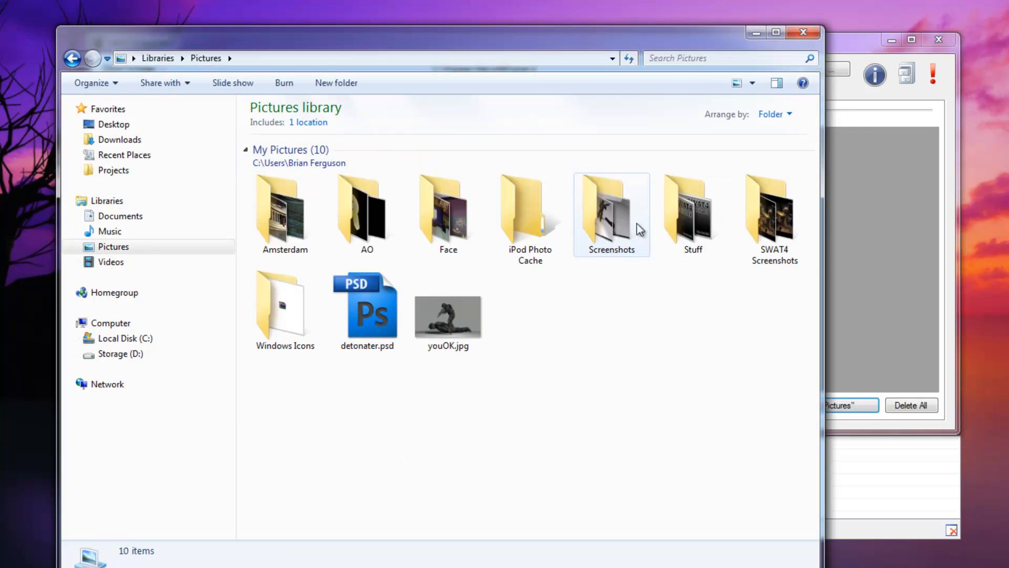
double_click(773, 239)
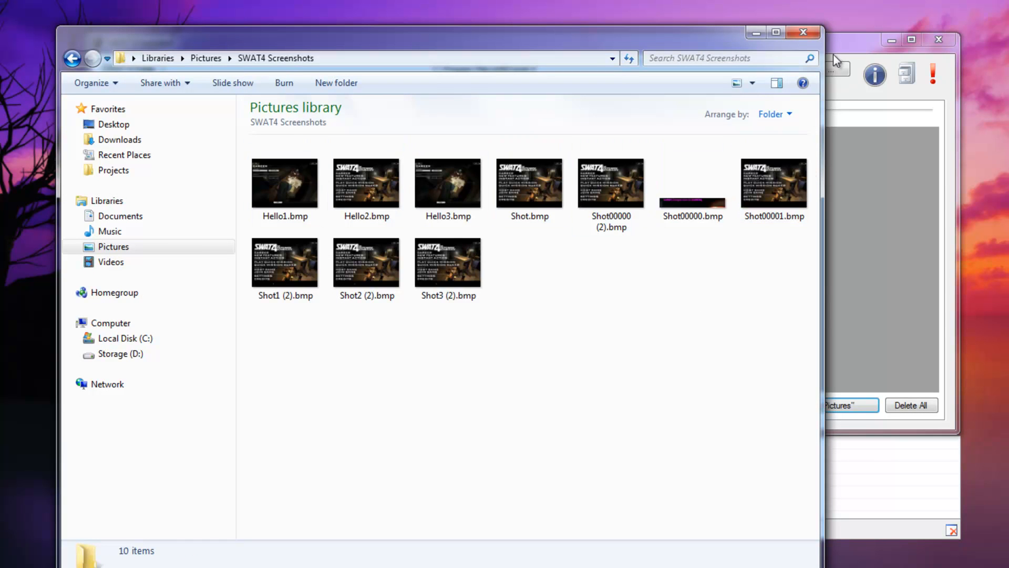
click(808, 32)
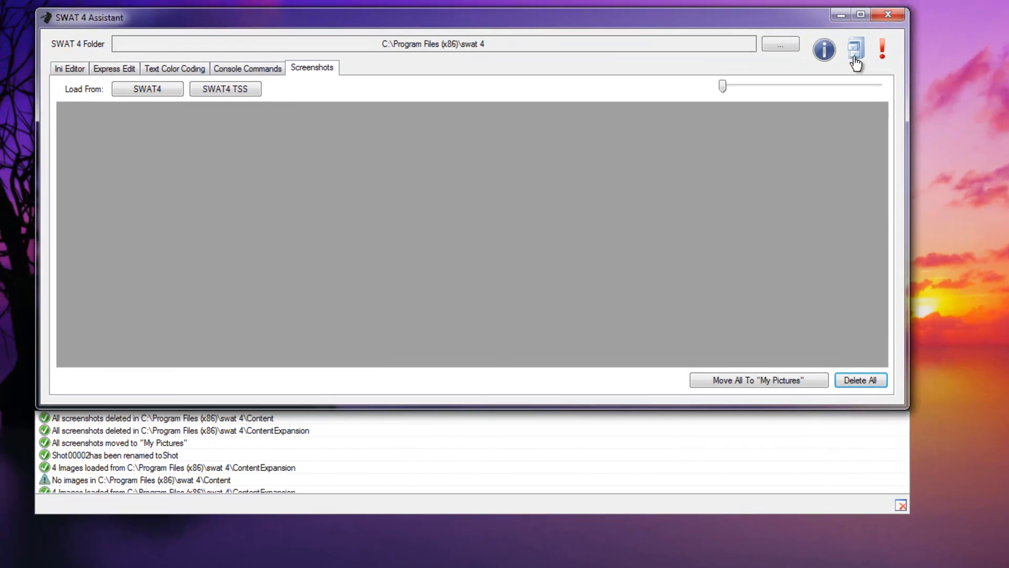
Open the program information, toggle the Turn Off Sounds option and close the information.
click(829, 53)
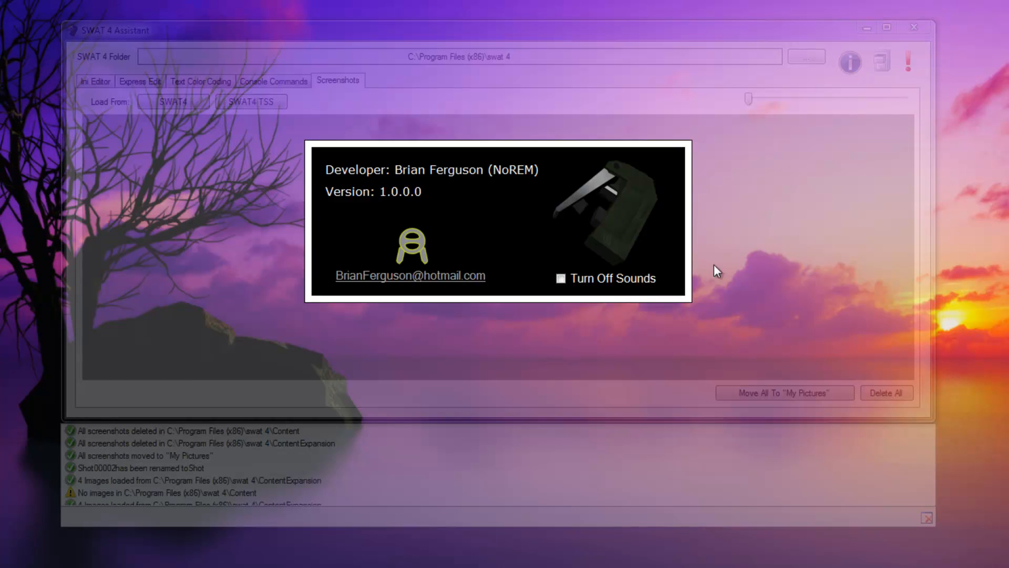
click(561, 279)
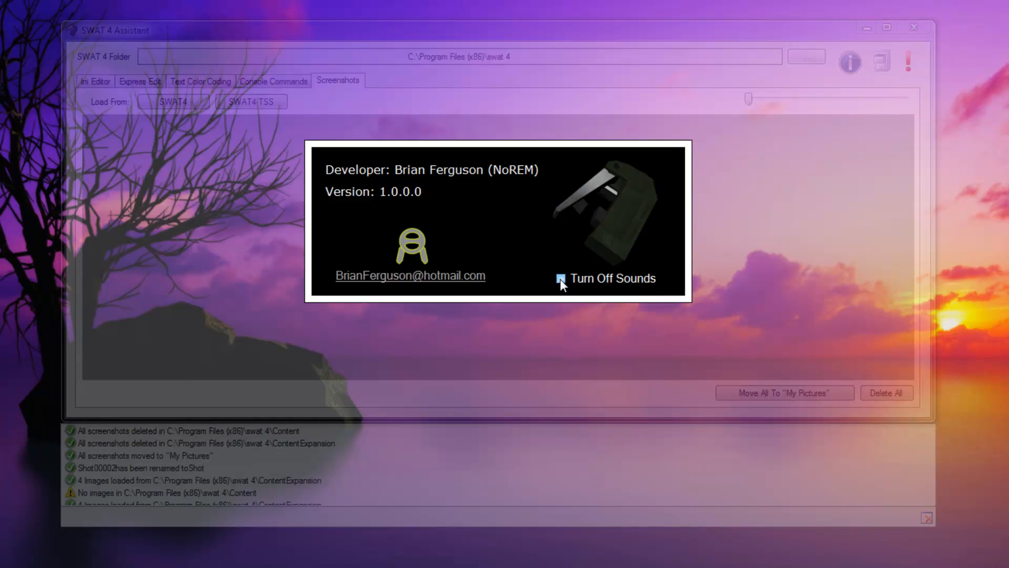
click(617, 212)
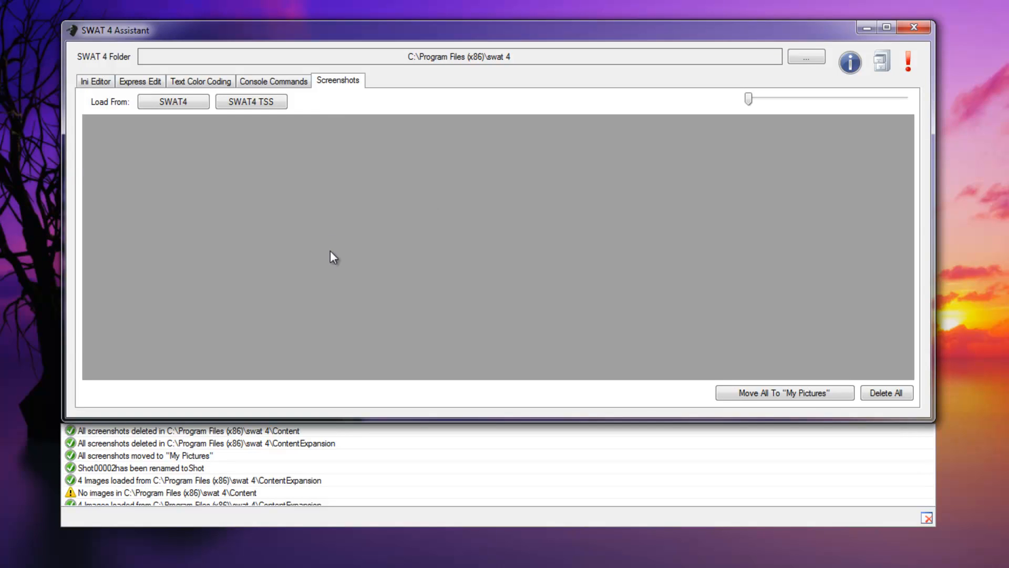